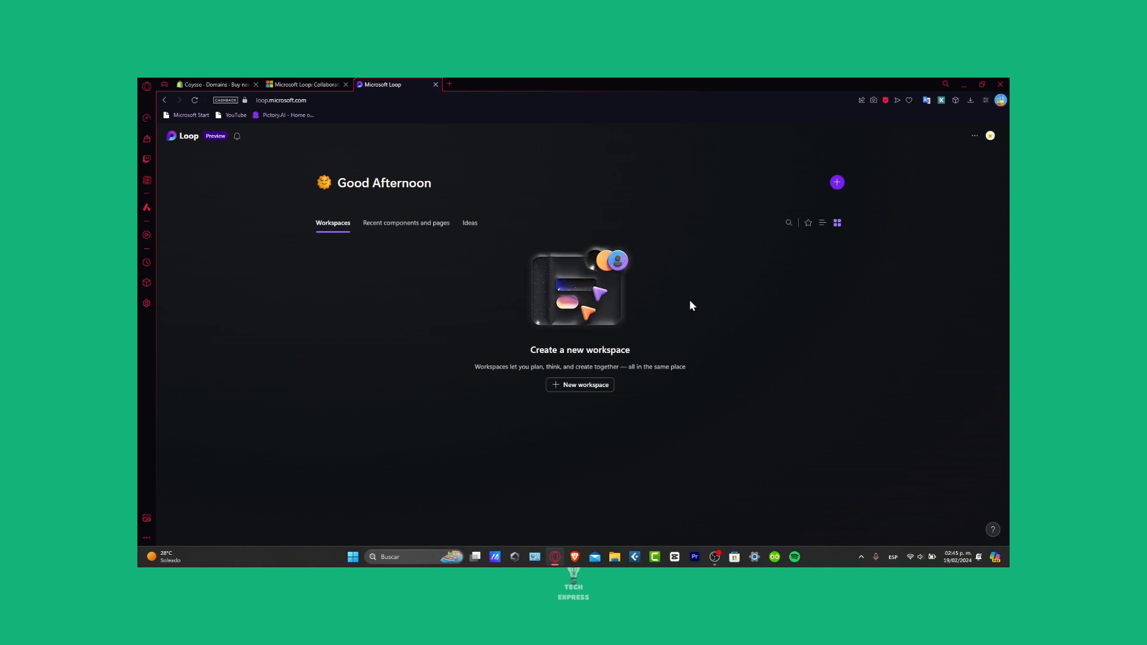
- In a new tab, search Google for 'notion' and open the official Notion homepage
{"action": "left_click", "coordinate": [449, 84]}
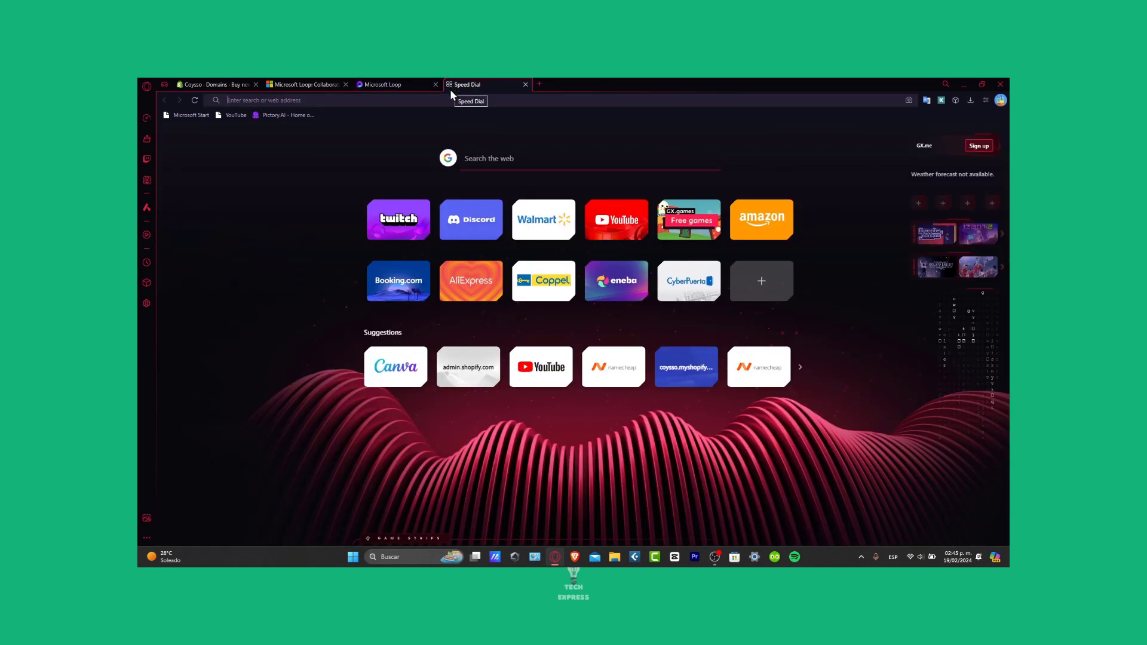
{"action": "type", "text": "notion"}
{"action": "key", "text": "Return"}
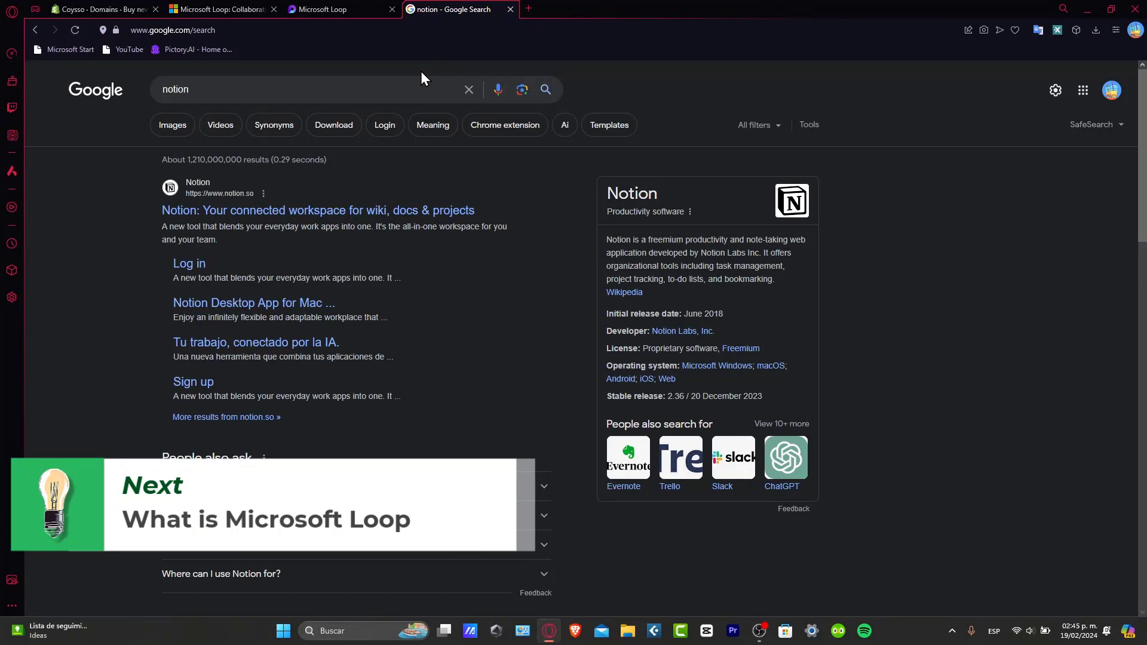
{"action": "left_click", "coordinate": [379, 211]}
{"action": "left_click", "coordinate": [321, 7]}
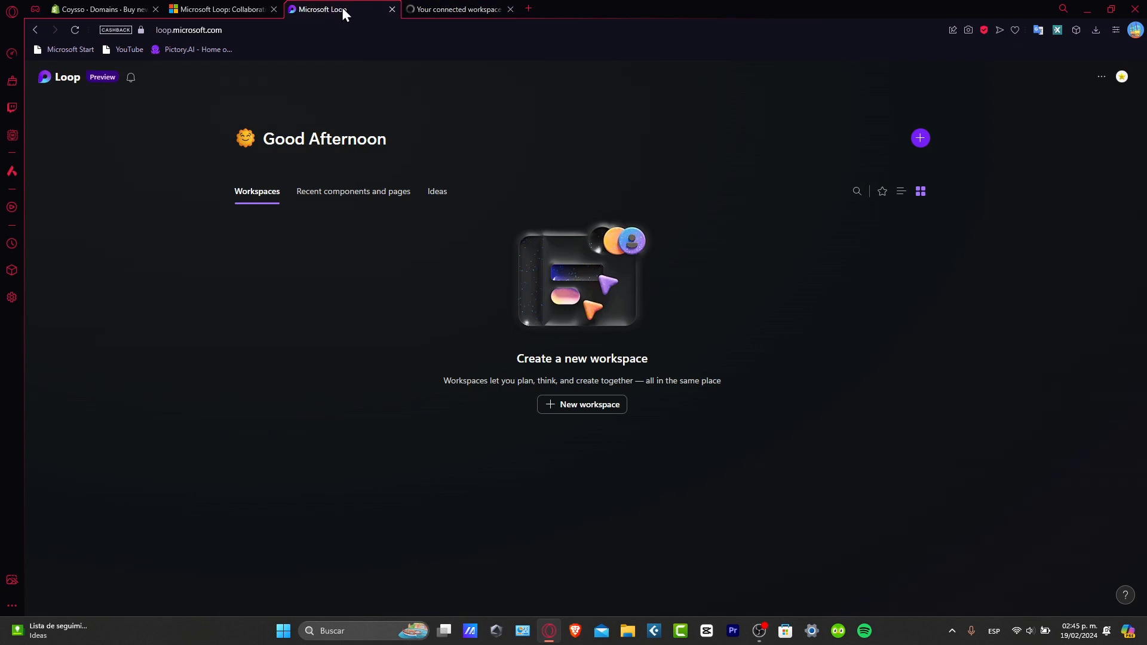
{"action": "left_click", "coordinate": [458, 8]}
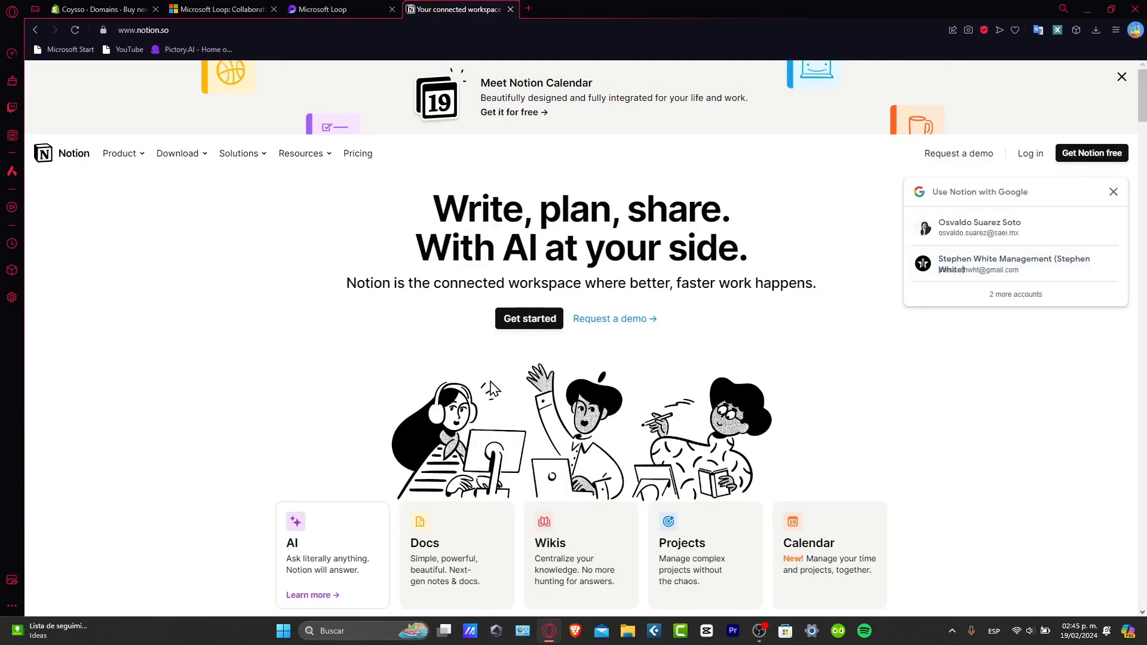
- Scroll through the Notion homepage features, then return to the Microsoft Loop tab
{"action": "scroll", "coordinate": [496, 391], "scroll_direction": "down", "scroll_amount": 5}
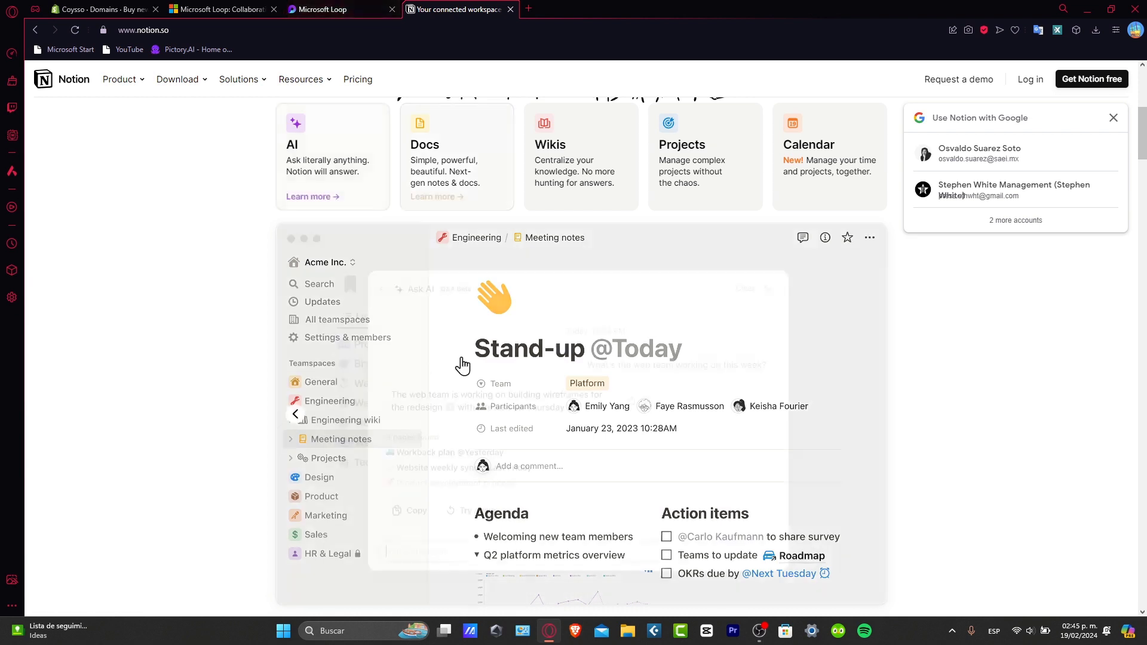
{"action": "scroll", "coordinate": [595, 445], "scroll_direction": "down", "scroll_amount": 3}
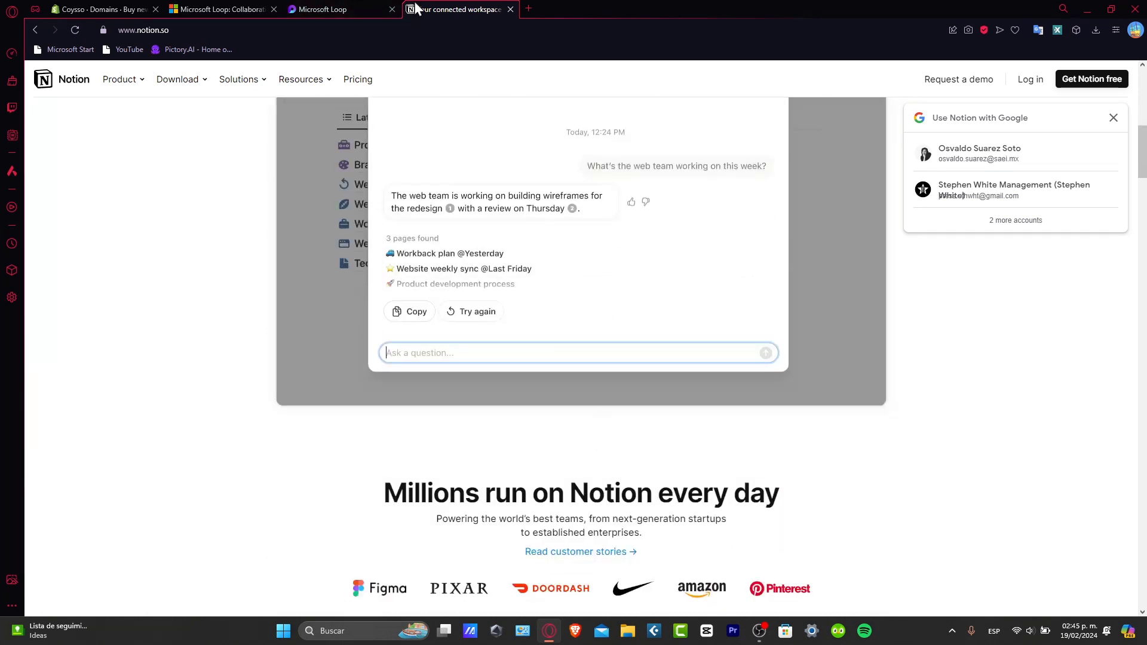
{"action": "left_click", "coordinate": [367, 8]}
{"action": "left_click", "coordinate": [455, 9]}
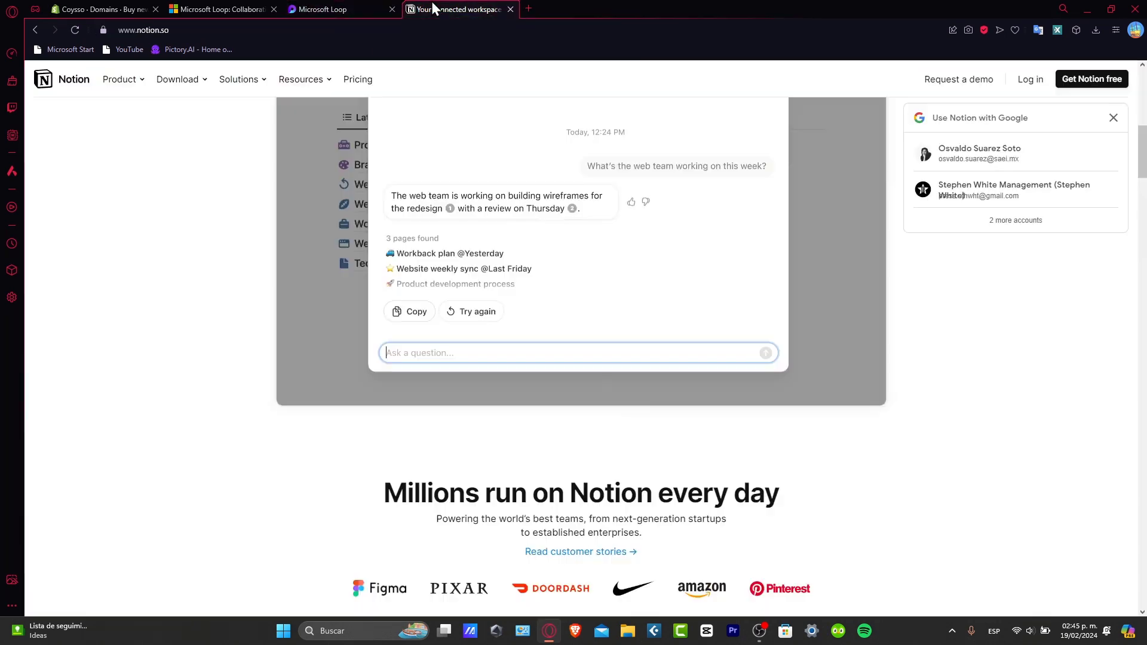
{"action": "scroll", "coordinate": [777, 441], "scroll_direction": "down", "scroll_amount": 5}
{"action": "scroll", "coordinate": [777, 442], "scroll_direction": "down", "scroll_amount": 3}
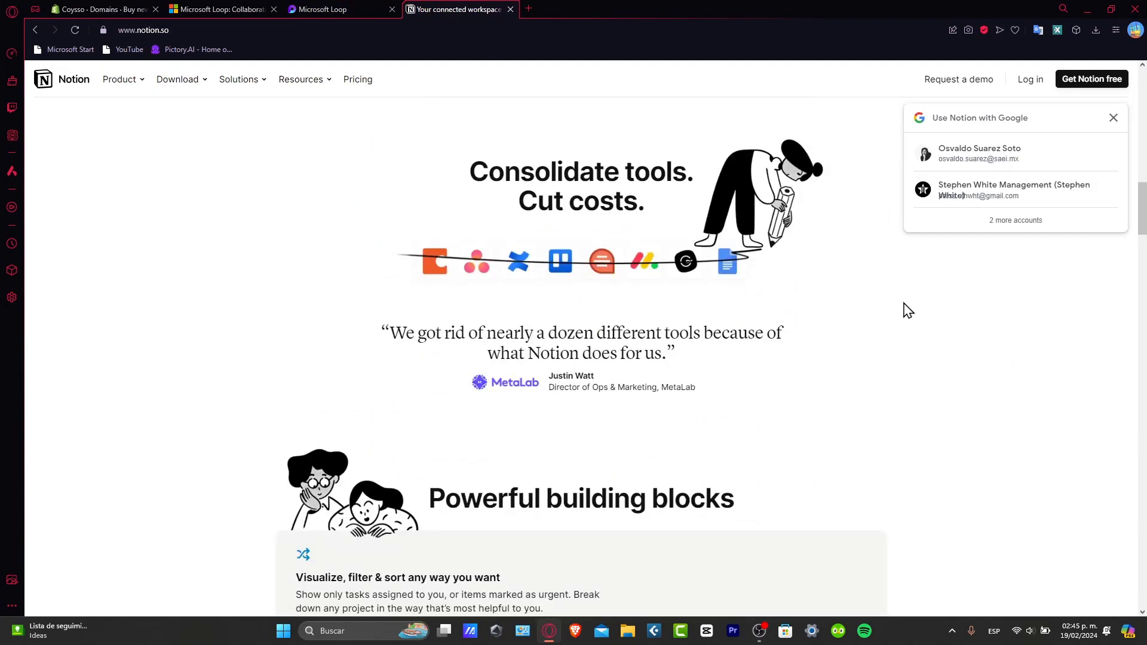
{"action": "left_click", "coordinate": [376, 9]}
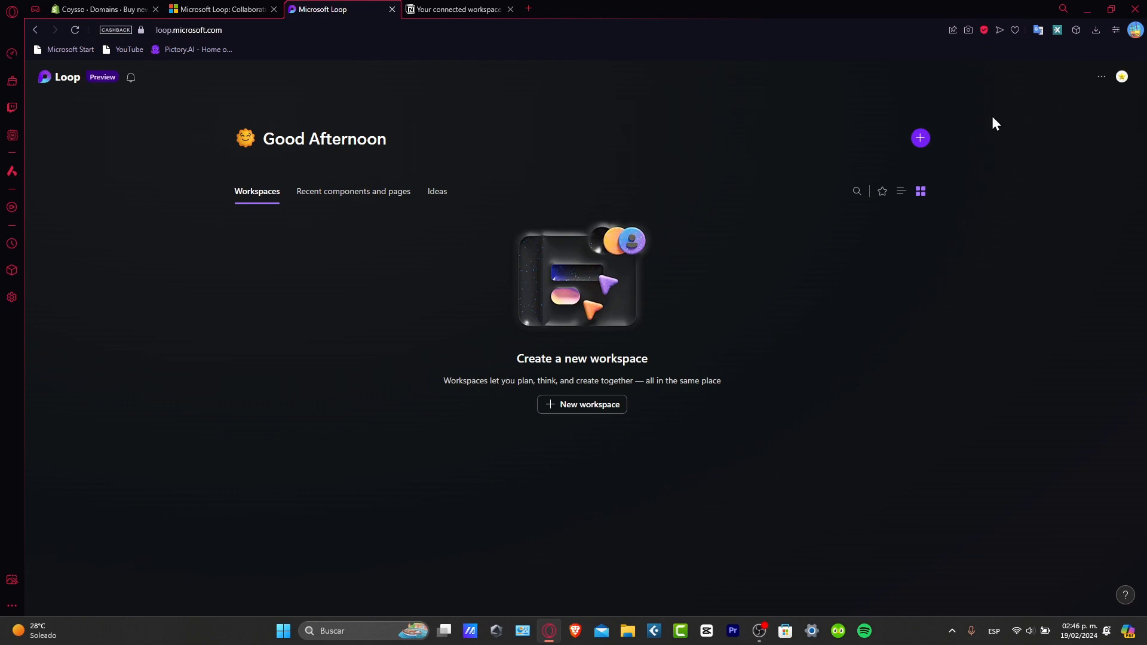
- Start a new workspace named 'Daily routine' and move on to inviting members
{"action": "left_click", "coordinate": [920, 140]}
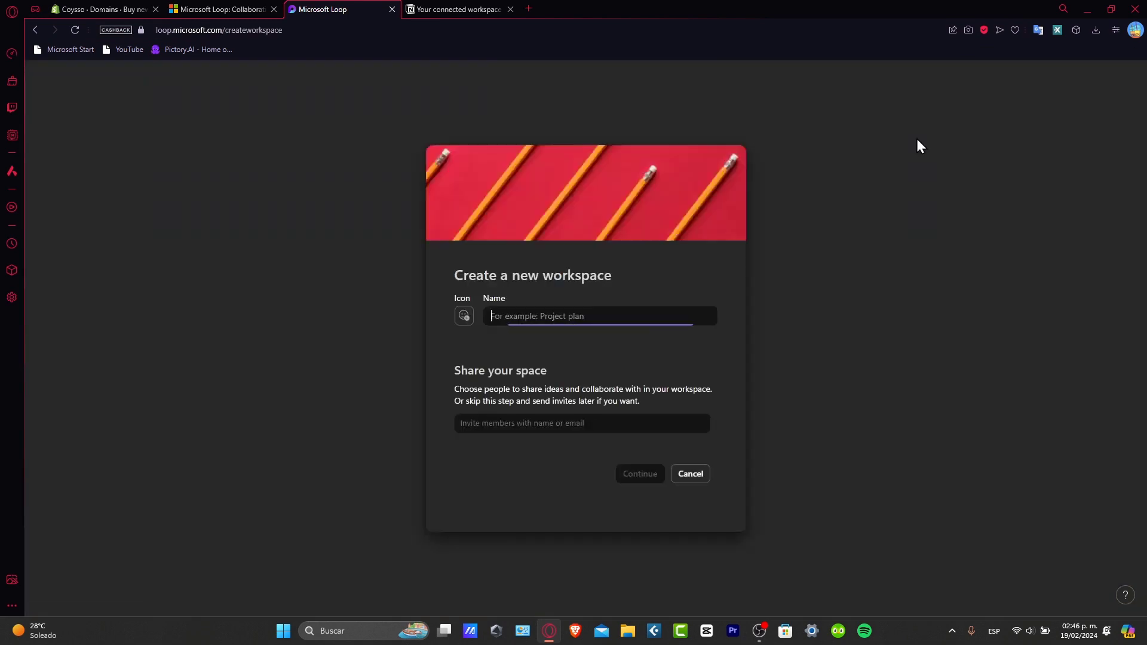
{"action": "left_click", "coordinate": [36, 30]}
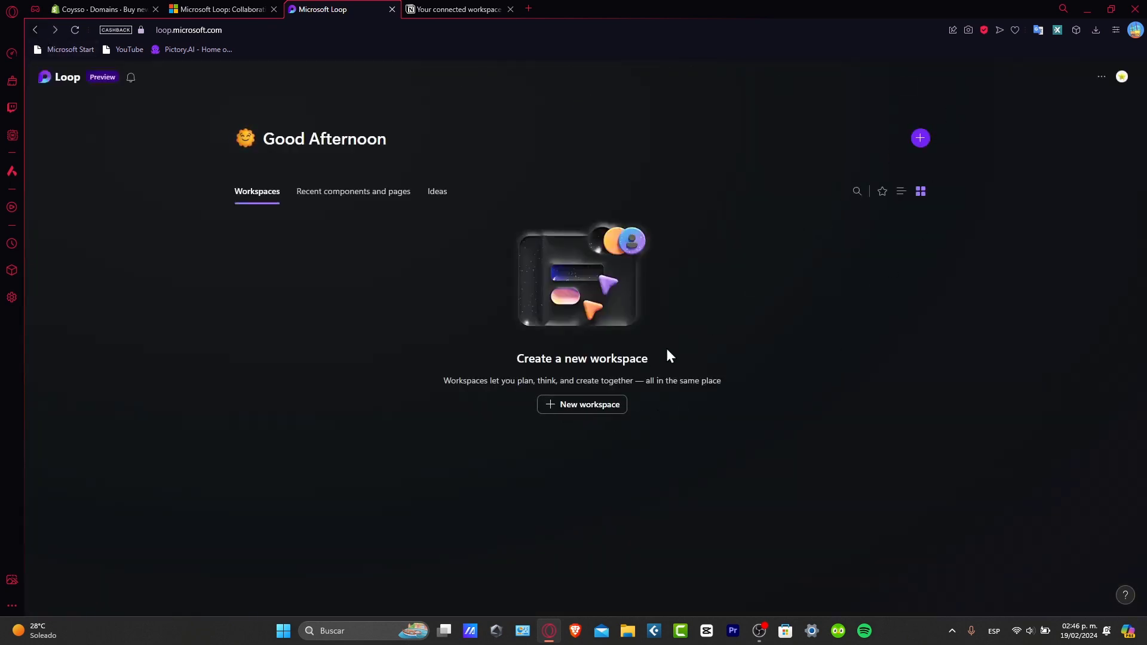
{"action": "left_click", "coordinate": [609, 405]}
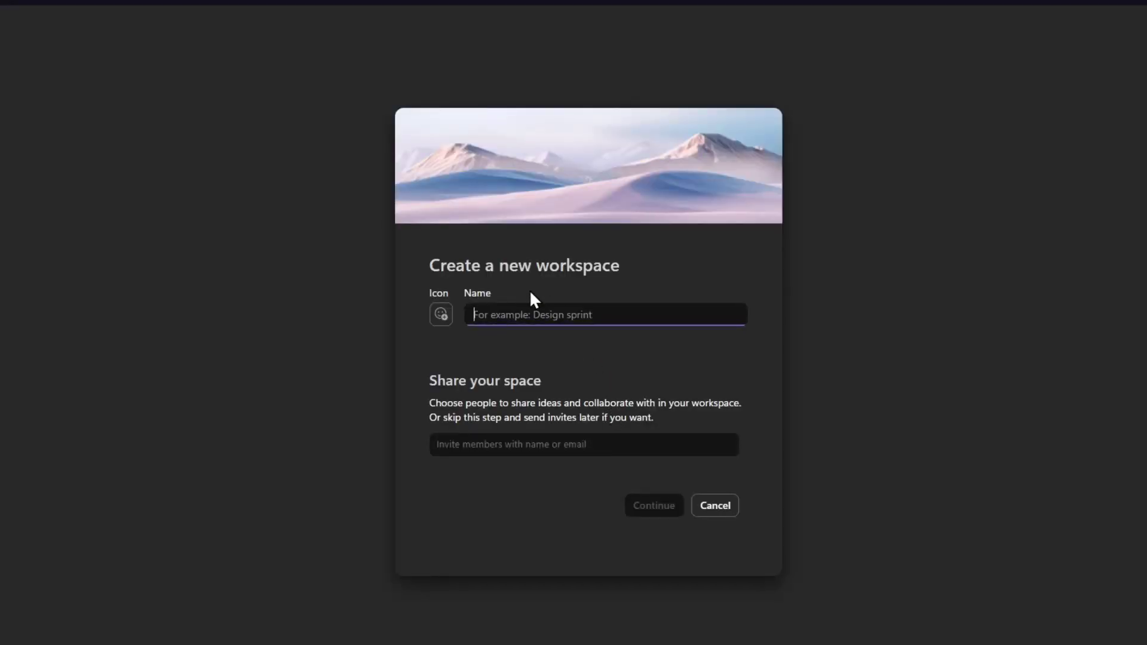
{"action": "type", "text": "Daily W"}
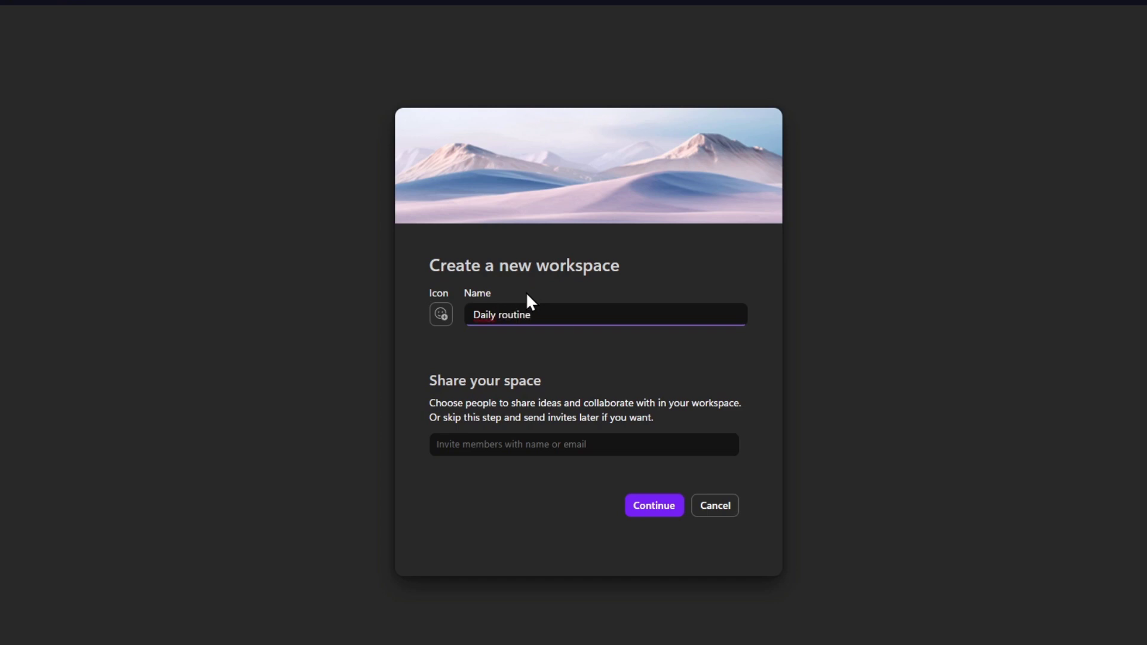
{"action": "left_click", "coordinate": [509, 442]}
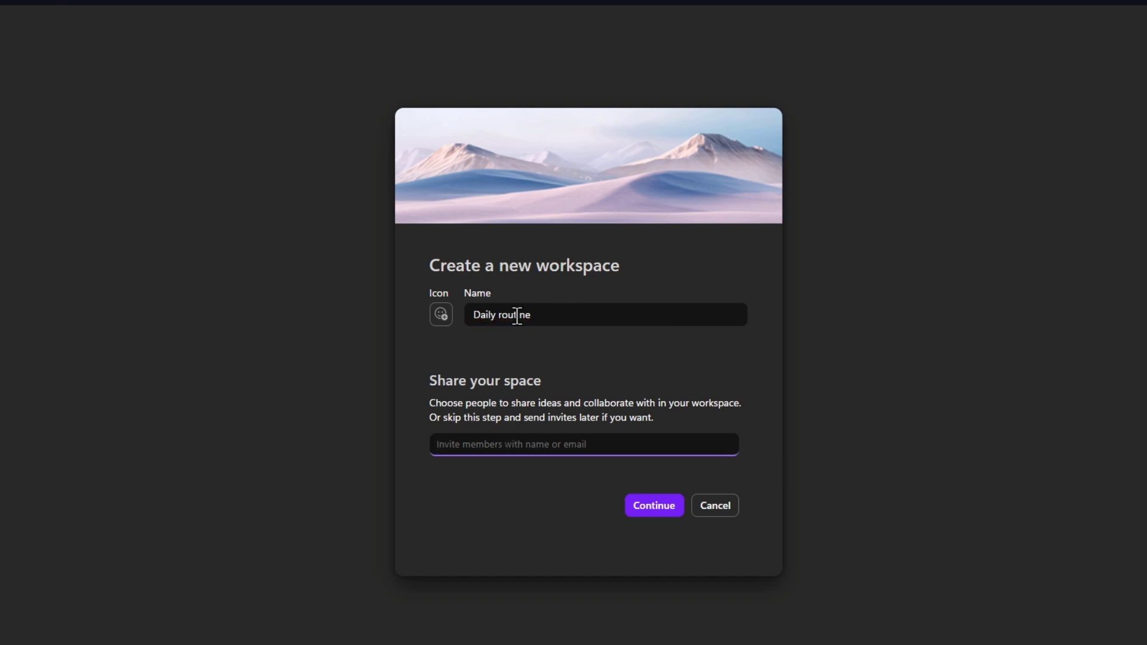
{"action": "mouse_move", "coordinate": [599, 207]}
- Set the workspace icon to the musical-score emoji found by searching 'music'
{"action": "left_click", "coordinate": [446, 320]}
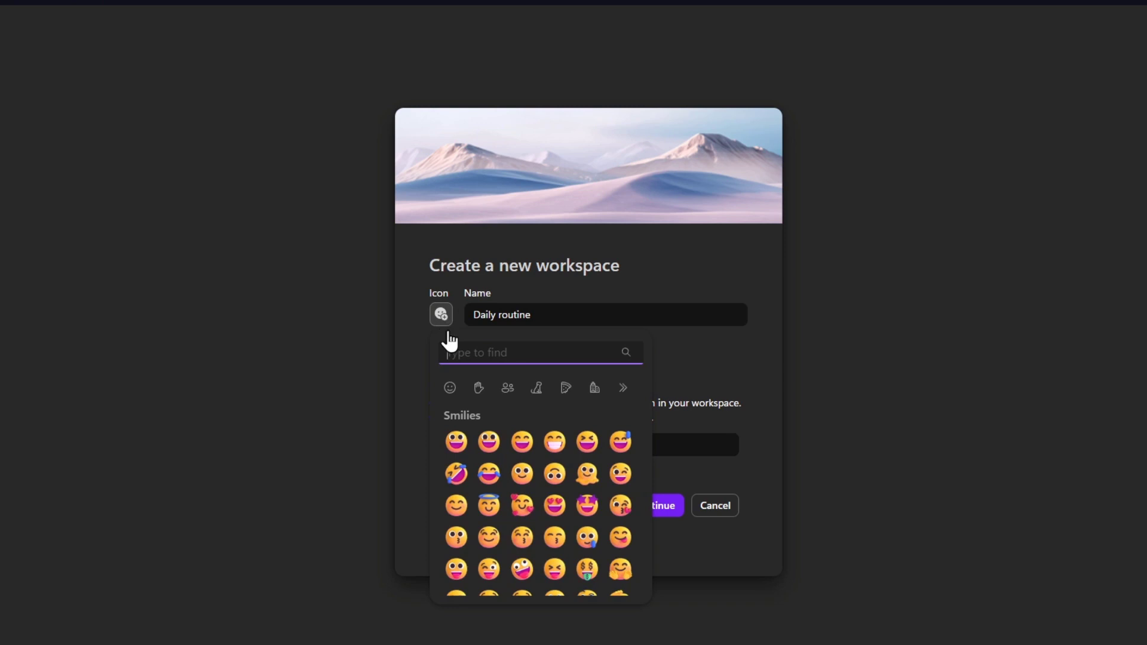
{"action": "scroll", "coordinate": [556, 583], "scroll_direction": "down", "scroll_amount": 2}
{"action": "scroll", "coordinate": [553, 579], "scroll_direction": "down", "scroll_amount": 5}
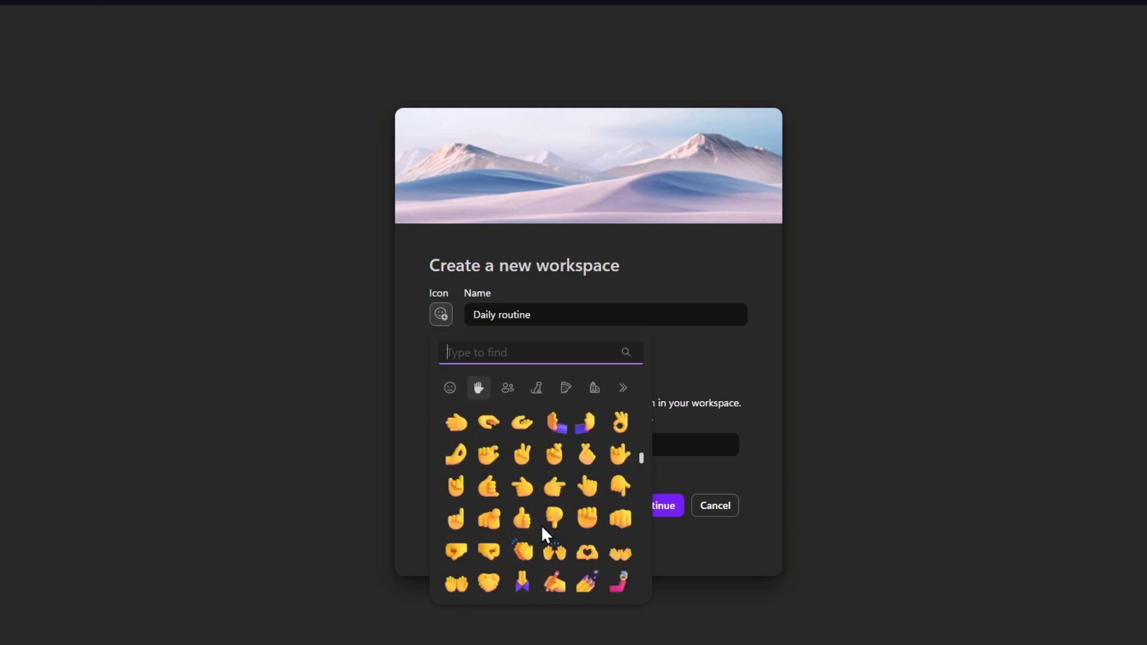
{"action": "scroll", "coordinate": [540, 525], "scroll_direction": "down", "scroll_amount": 5}
{"action": "scroll", "coordinate": [541, 525], "scroll_direction": "down", "scroll_amount": 5}
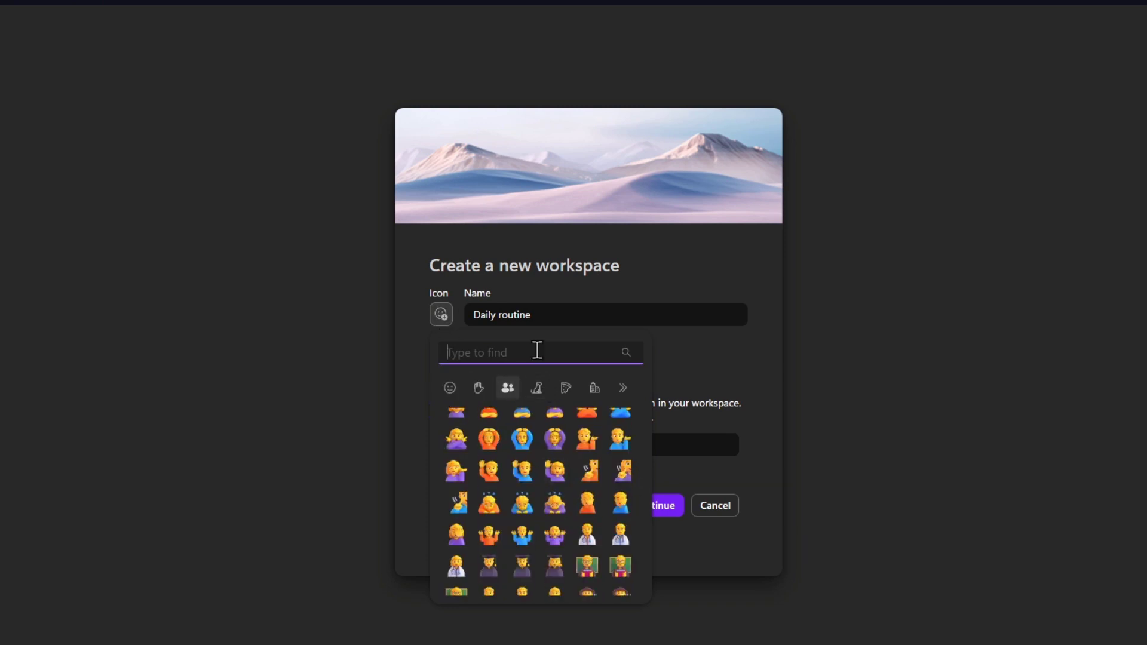
{"action": "type", "text": "music"}
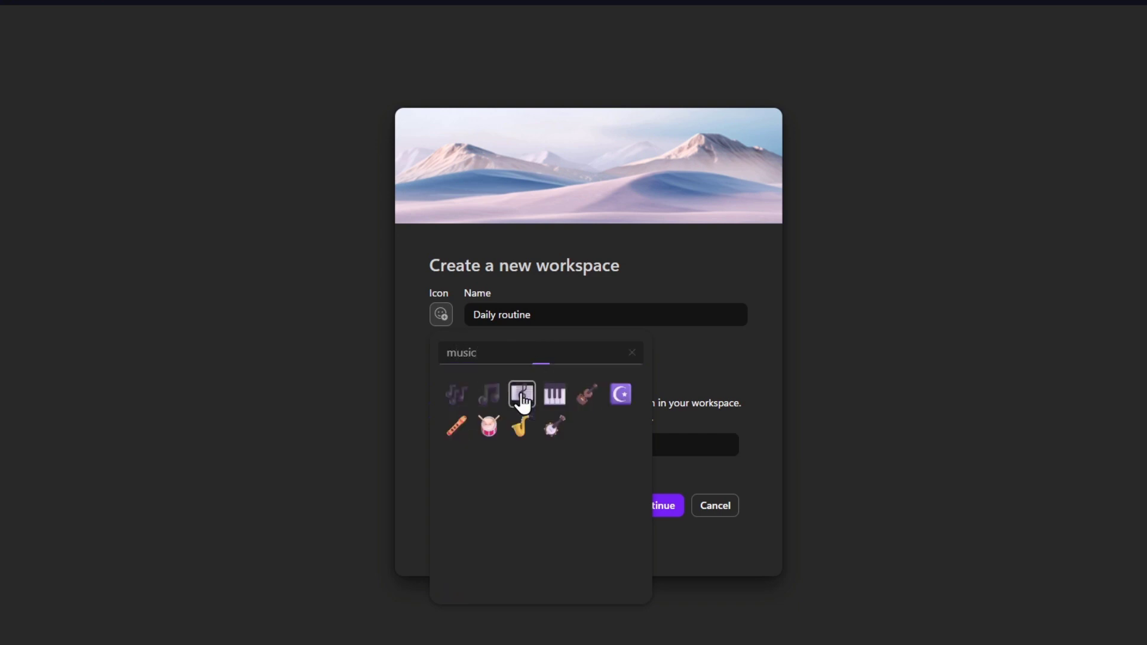
{"action": "left_click", "coordinate": [522, 395]}
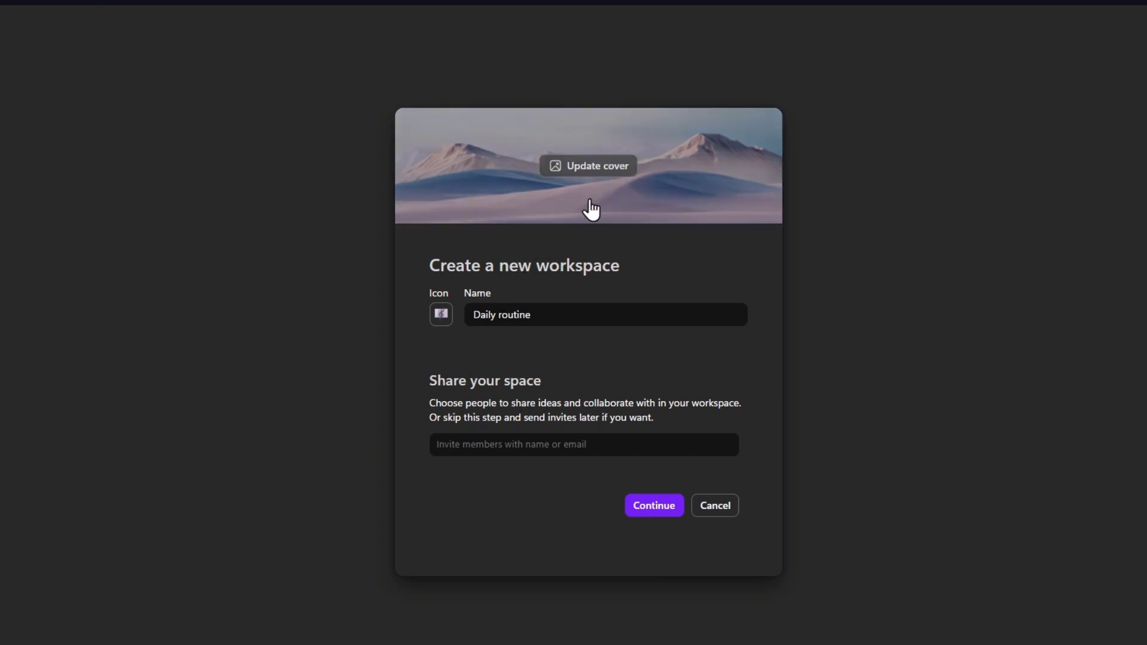
- Choose the puzzle-pieces image as the workspace cover
{"action": "left_click", "coordinate": [589, 170]}
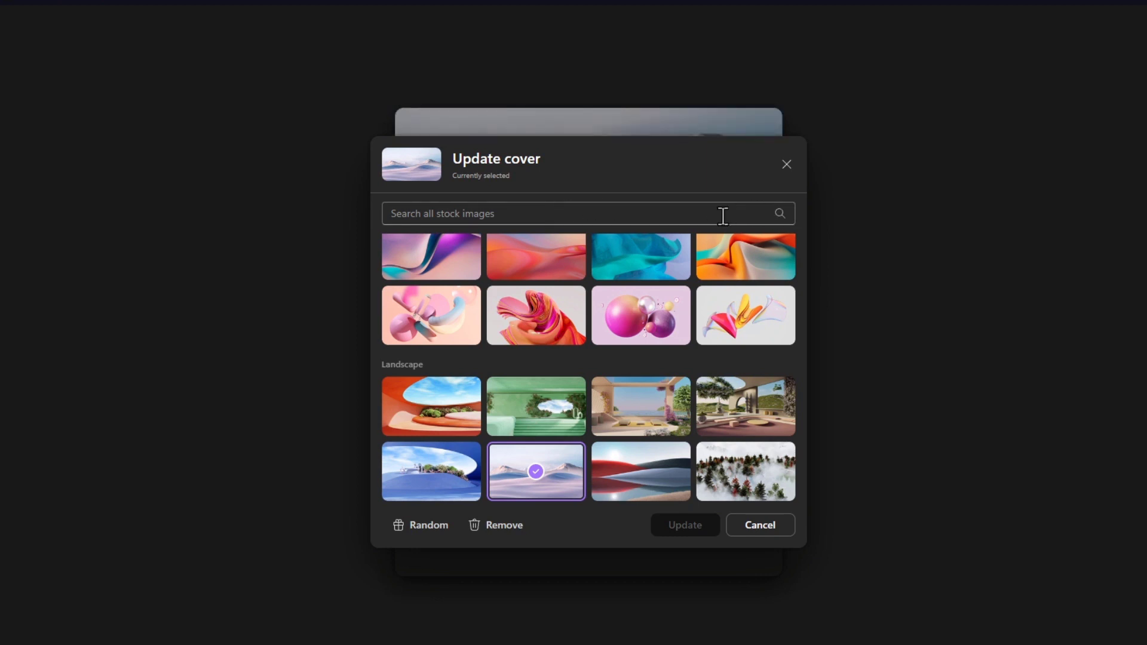
{"action": "scroll", "coordinate": [553, 422], "scroll_direction": "down", "scroll_amount": 4}
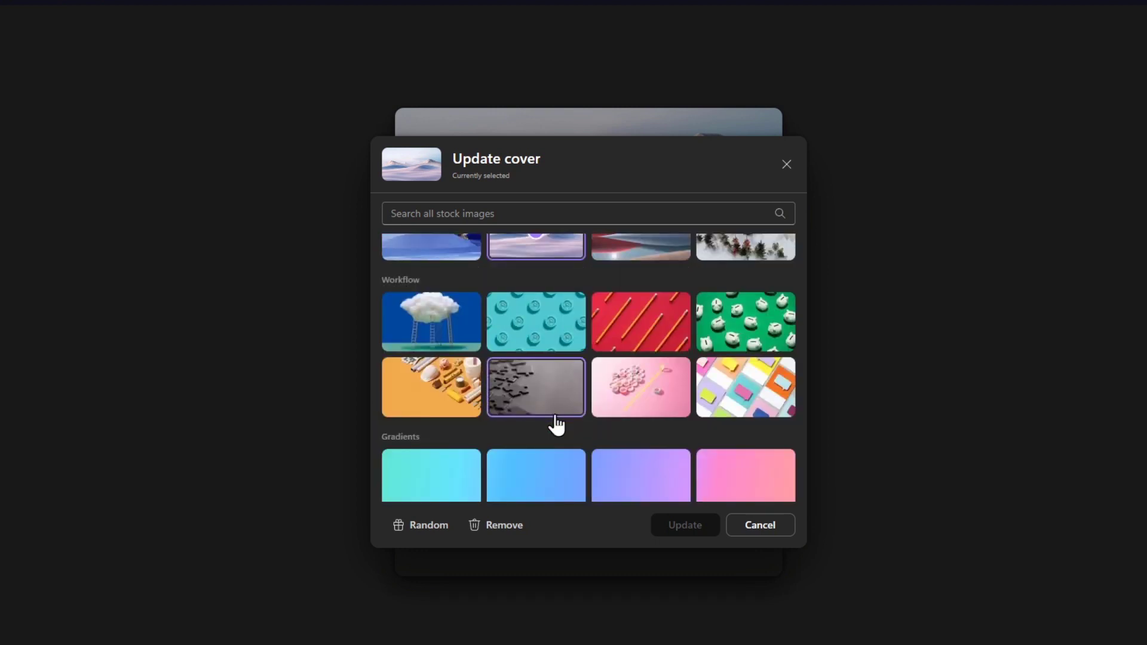
{"action": "left_click", "coordinate": [552, 413]}
{"action": "scroll", "coordinate": [555, 424], "scroll_direction": "up", "scroll_amount": 5}
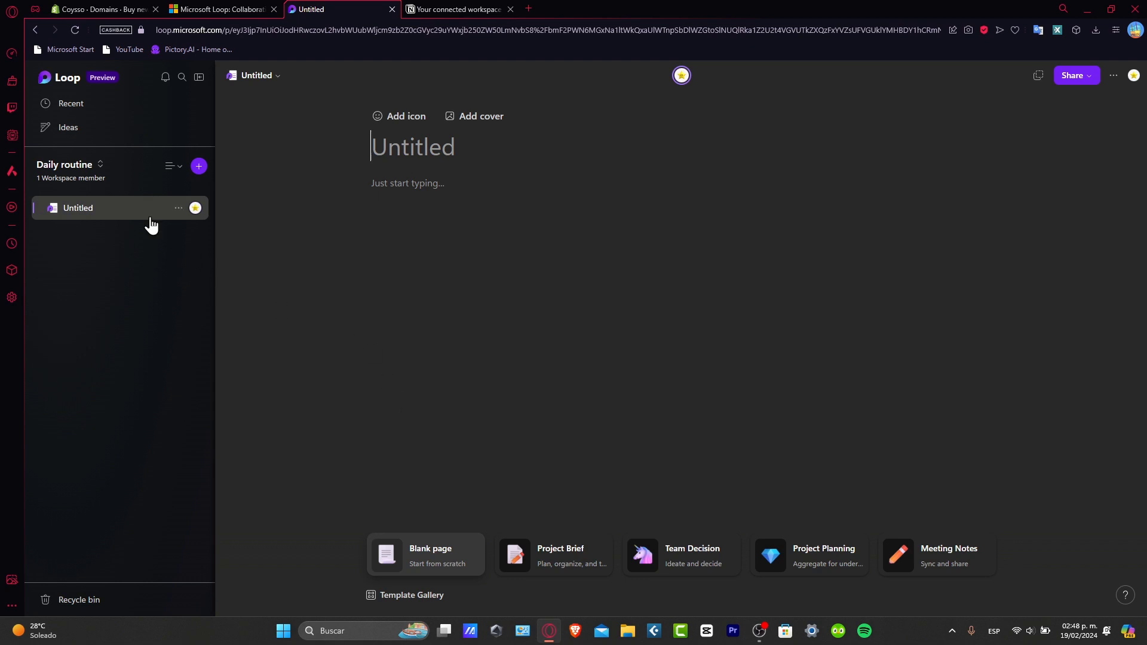
- Create a blank Ideas page titled 'Week Routine' and place the cursor in its body
{"action": "left_click", "coordinate": [86, 128]}
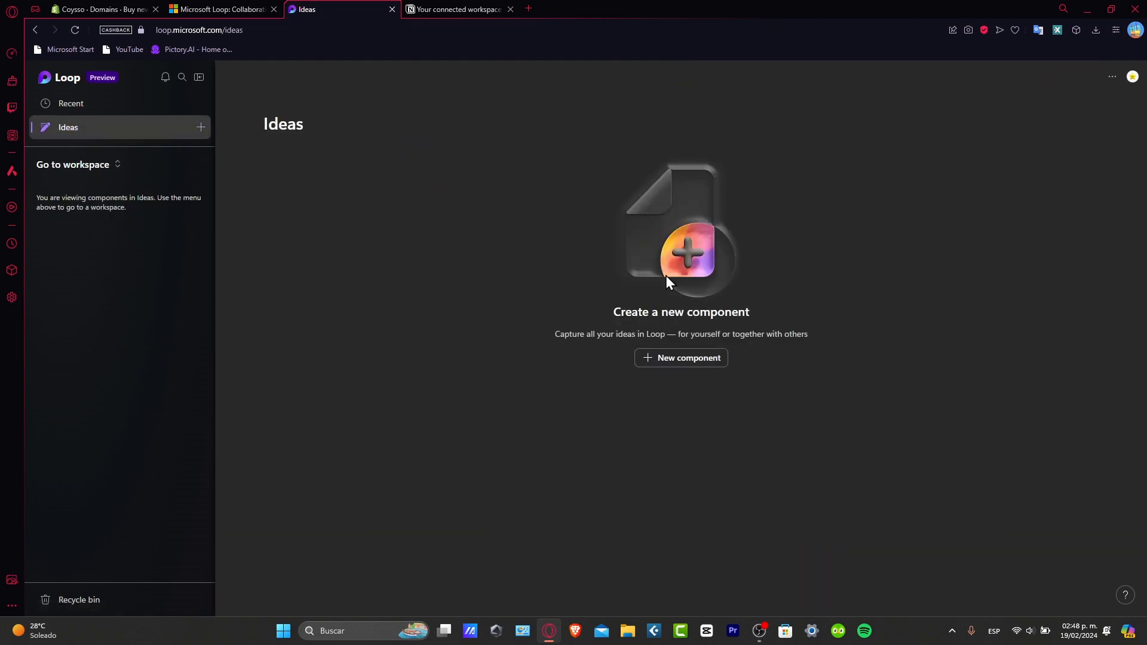
{"action": "left_click", "coordinate": [708, 362]}
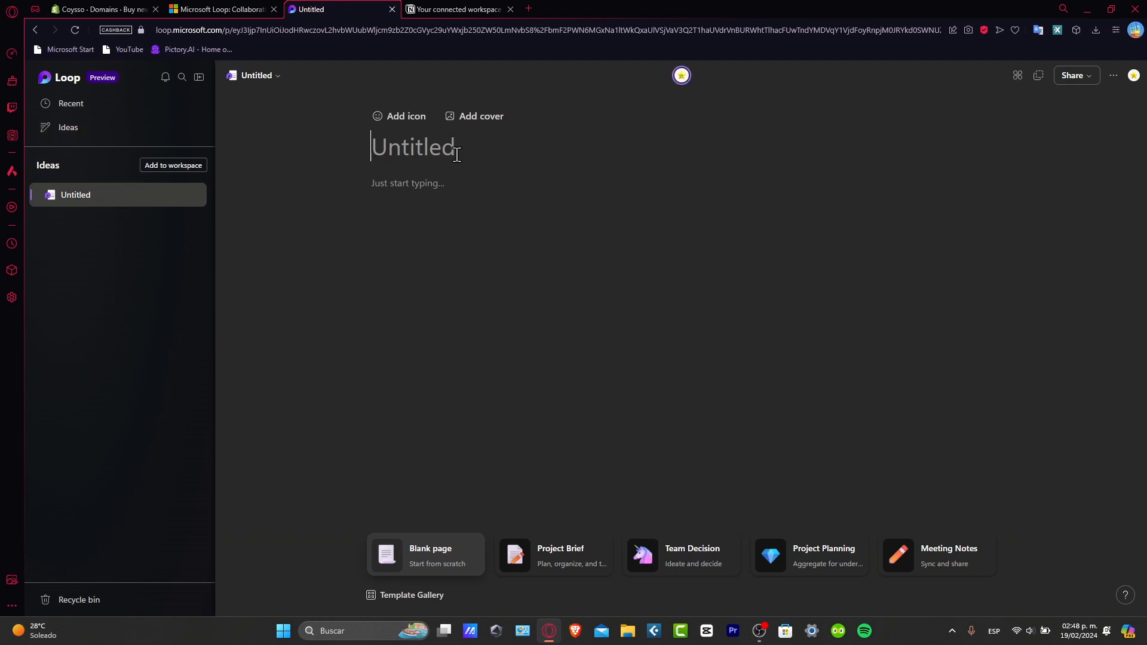
{"action": "type", "text": "Monda"}
{"action": "key", "text": "BackSpace"}
{"action": "key", "text": "BackSpace"}
{"action": "key", "text": "BackSpace"}
{"action": "key", "text": "BackSpace"}
{"action": "key", "text": "BackSpace"}
{"action": "type", "text": "Week "}
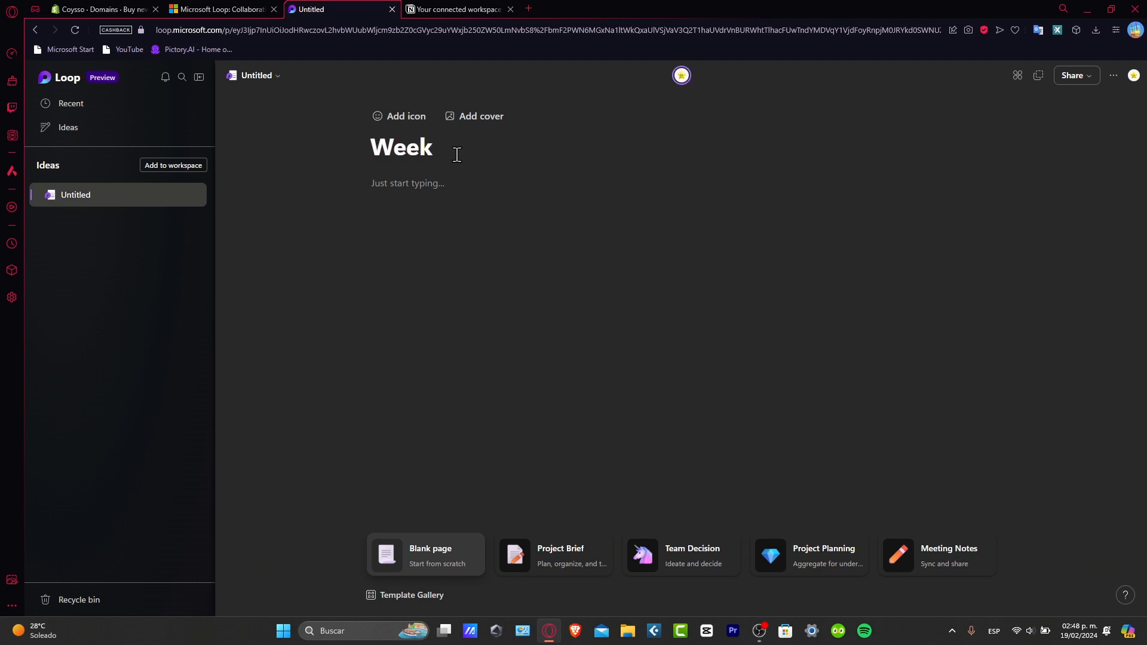
{"action": "type", "text": "Routine"}
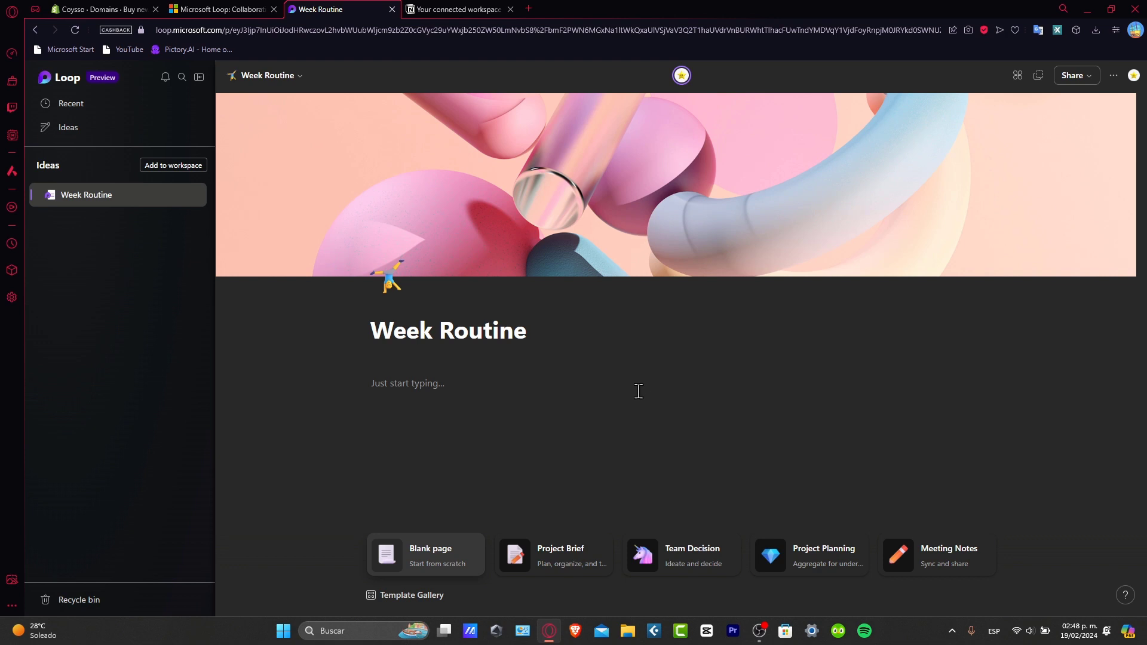
{"action": "left_click", "coordinate": [437, 390]}
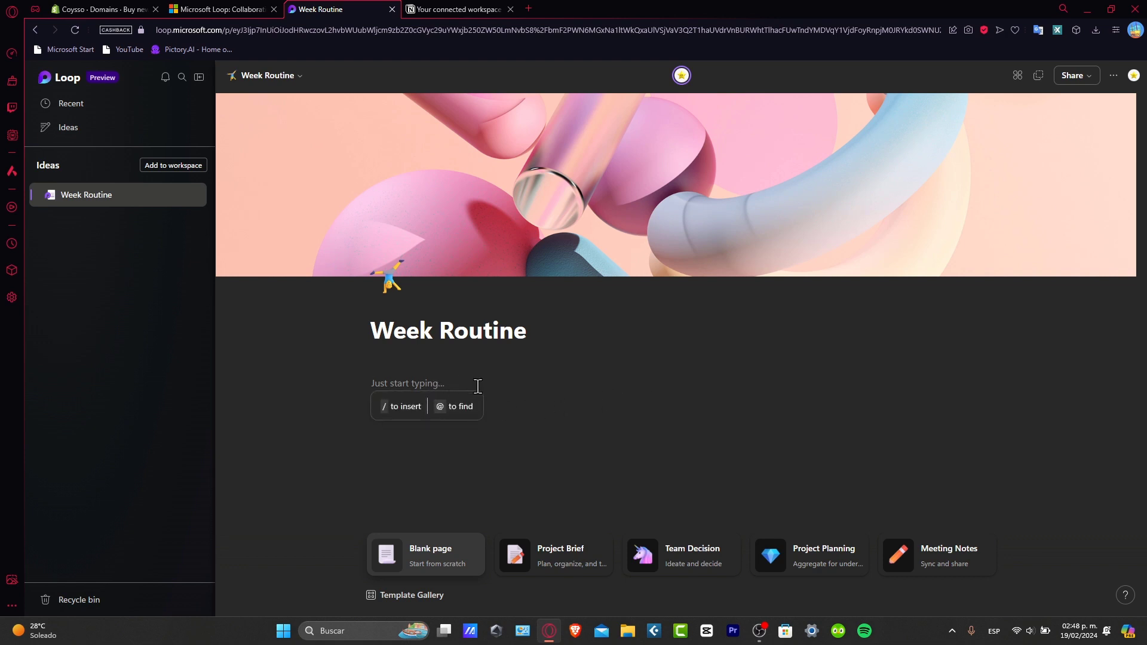
- Add a 'Monday' Heading 1 and begin the next line with the slash menu
{"action": "type", "text": "/"}
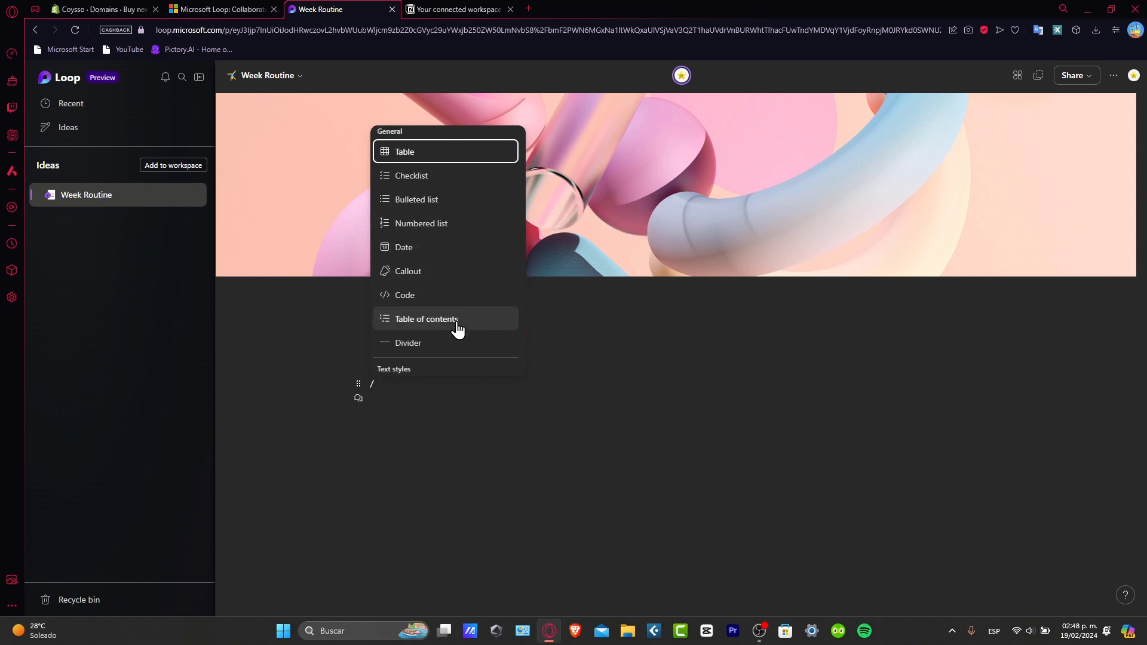
{"action": "scroll", "coordinate": [455, 323], "scroll_direction": "down", "scroll_amount": 3}
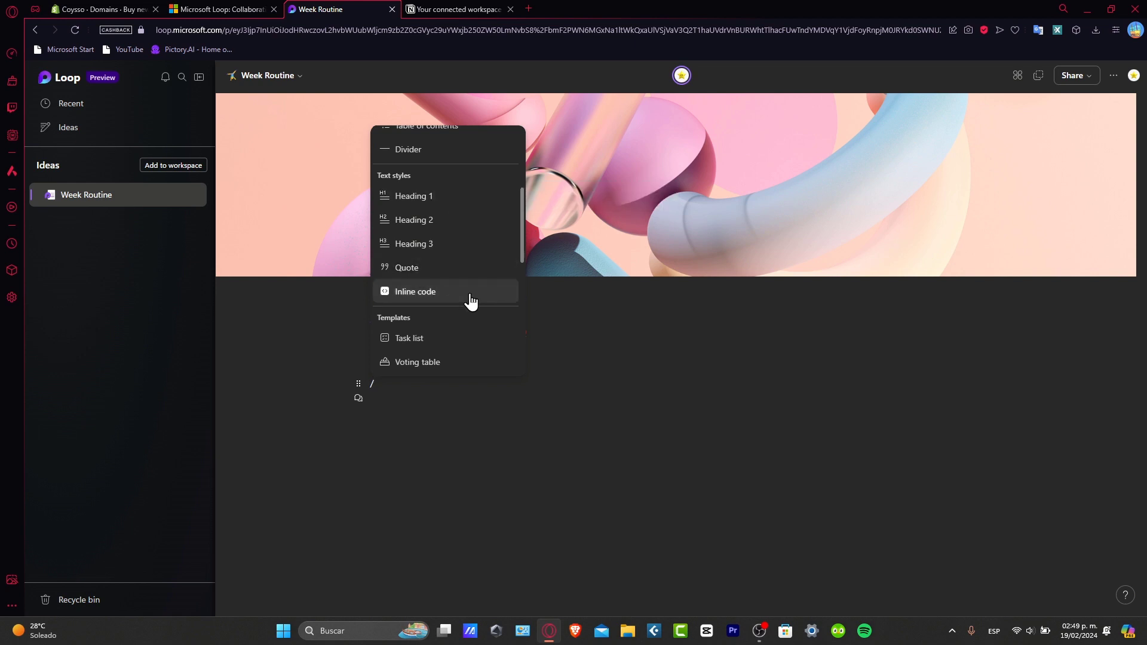
{"action": "left_click", "coordinate": [438, 209]}
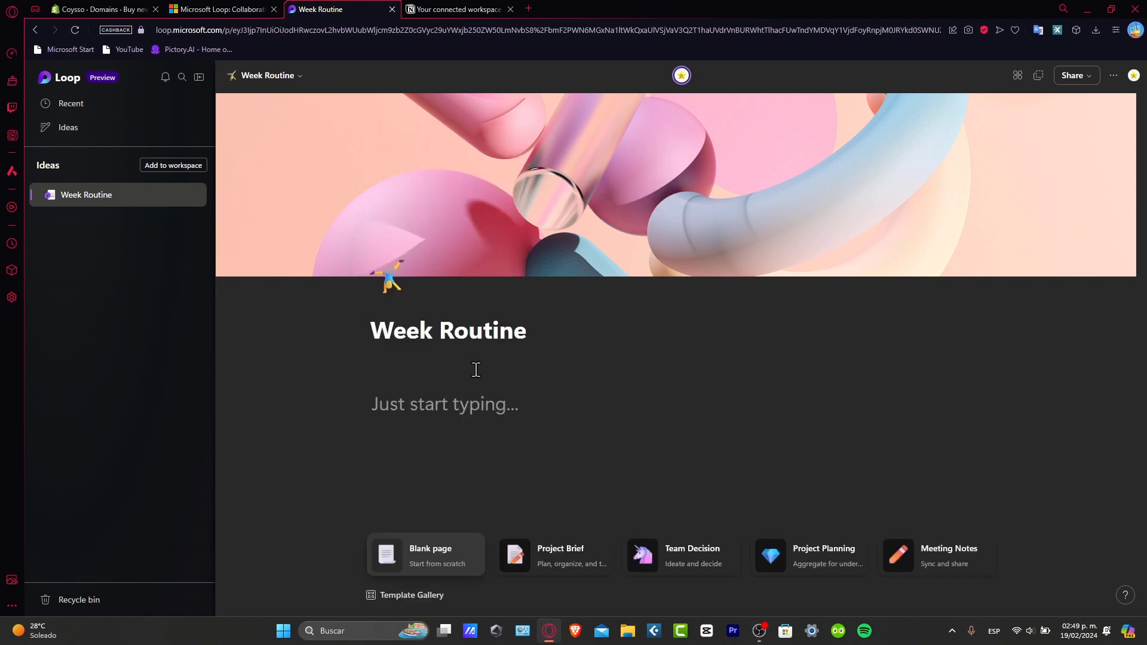
{"action": "type", "text": "Monday"}
{"action": "key", "text": "Return"}
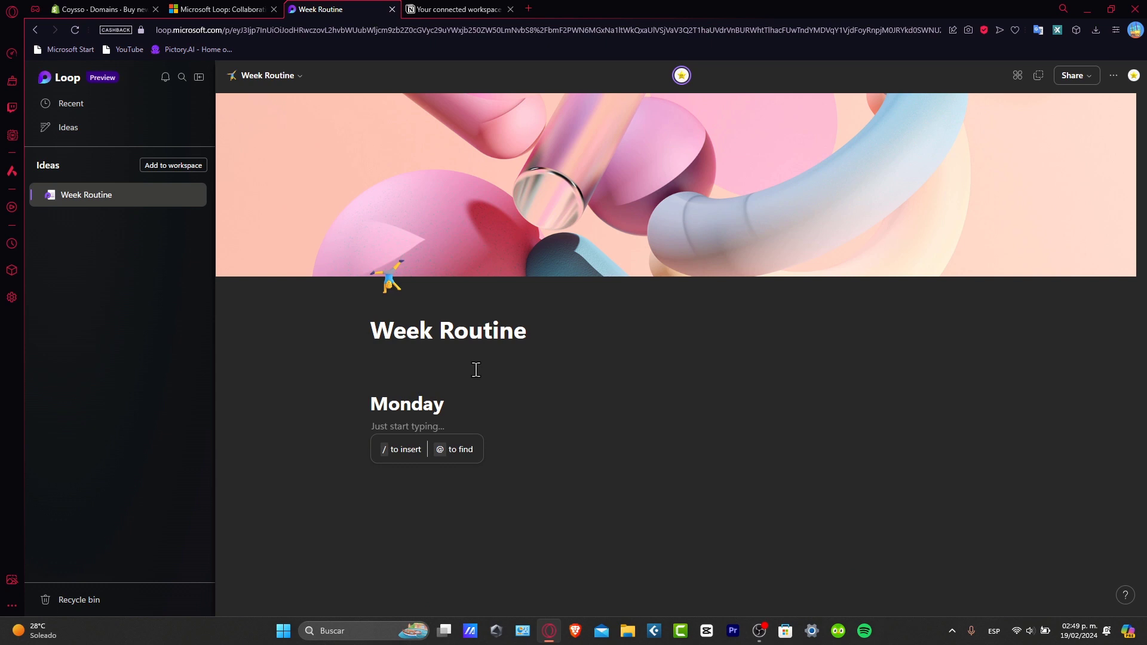
{"action": "type", "text": "/"}
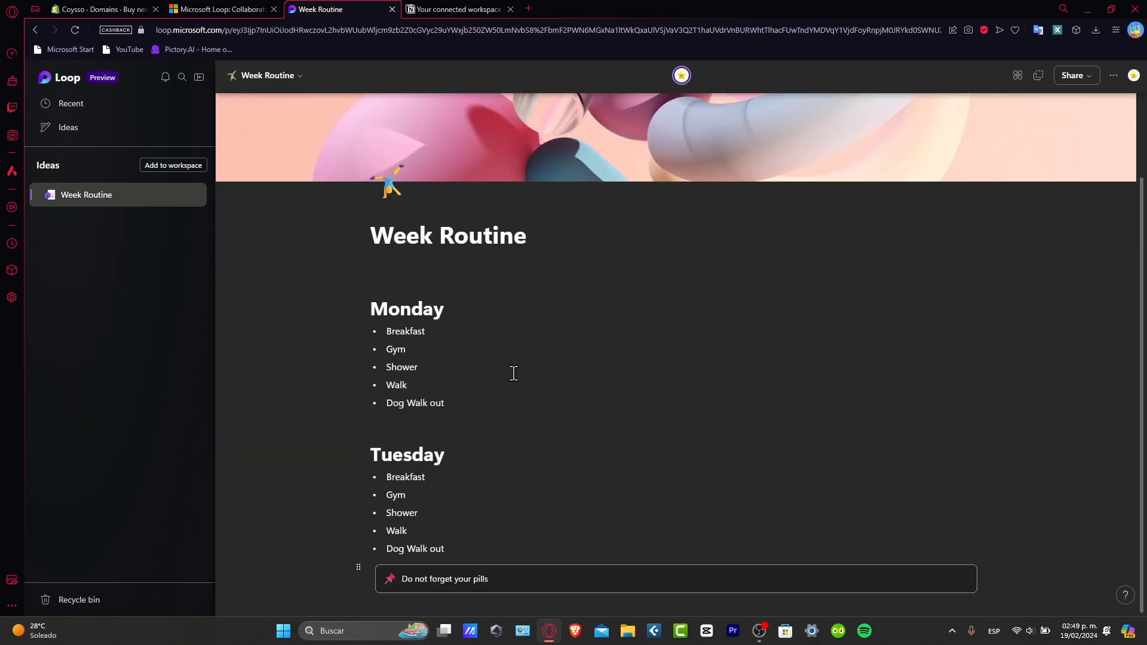
- Create a new Ideas page from the Project Planning template and look over its sections
{"action": "left_click", "coordinate": [90, 129]}
{"action": "left_click", "coordinate": [197, 128]}
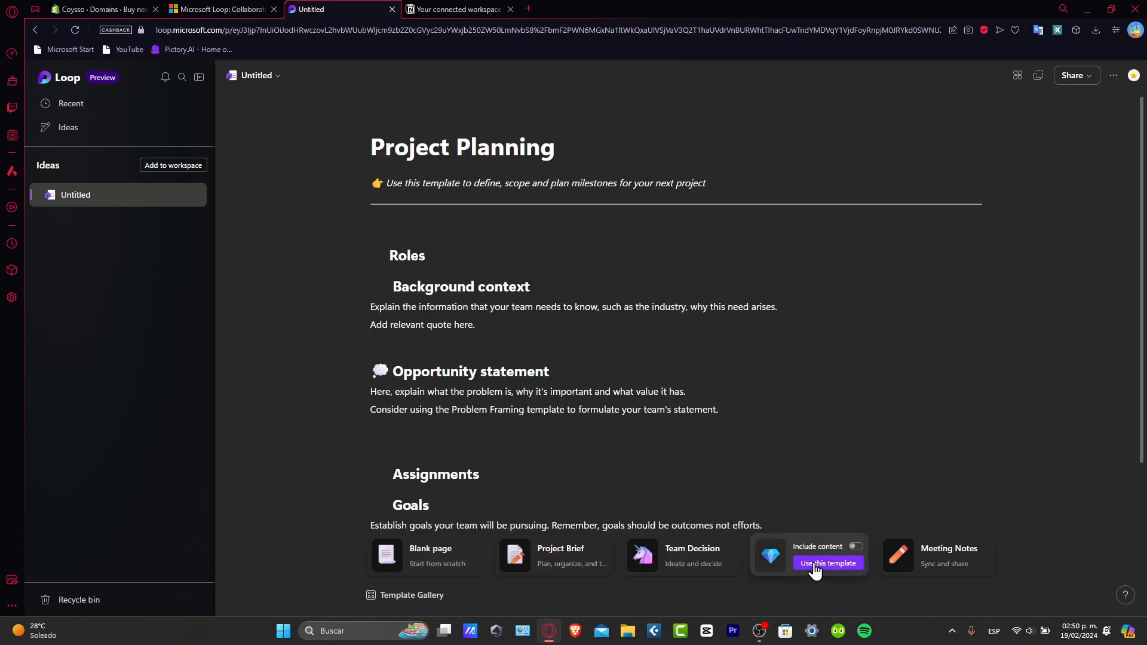
{"action": "left_click", "coordinate": [816, 565]}
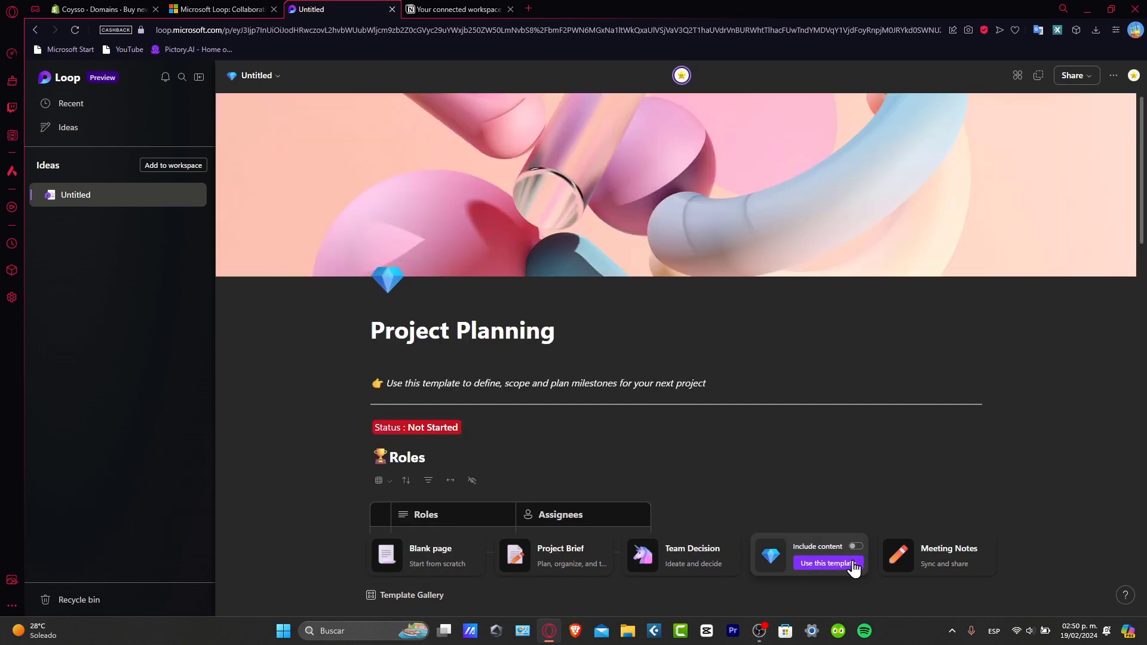
{"action": "scroll", "coordinate": [744, 359], "scroll_direction": "down", "scroll_amount": 10}
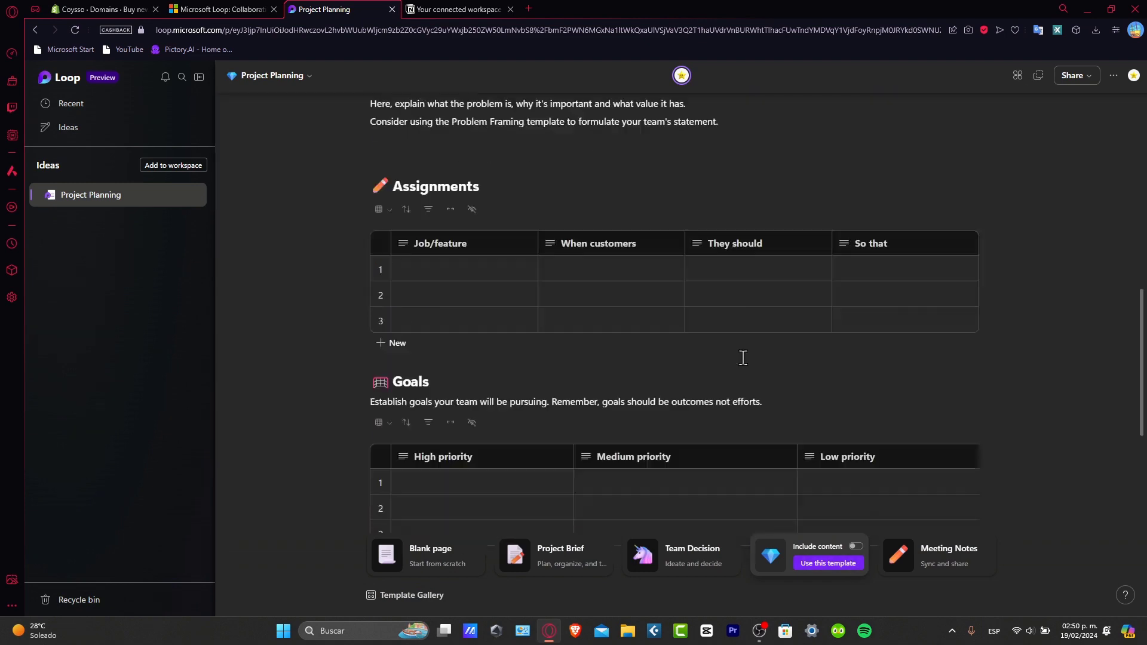
{"action": "scroll", "coordinate": [744, 358], "scroll_direction": "down", "scroll_amount": 10}
{"action": "scroll", "coordinate": [743, 358], "scroll_direction": "up", "scroll_amount": 20}
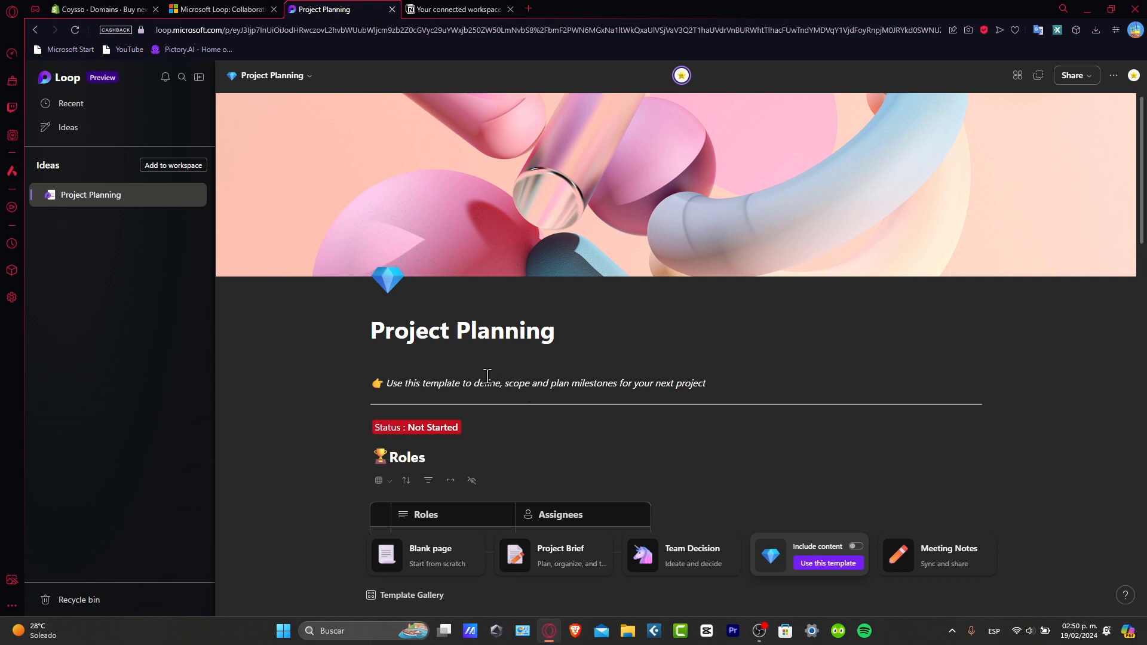
{"action": "left_click_drag", "start_coordinate": [502, 385], "coordinate": [522, 426]}
{"action": "left_click", "coordinate": [523, 426]}
- Set the project status to In Progress and delete the divider and intro line
{"action": "left_click", "coordinate": [441, 434]}
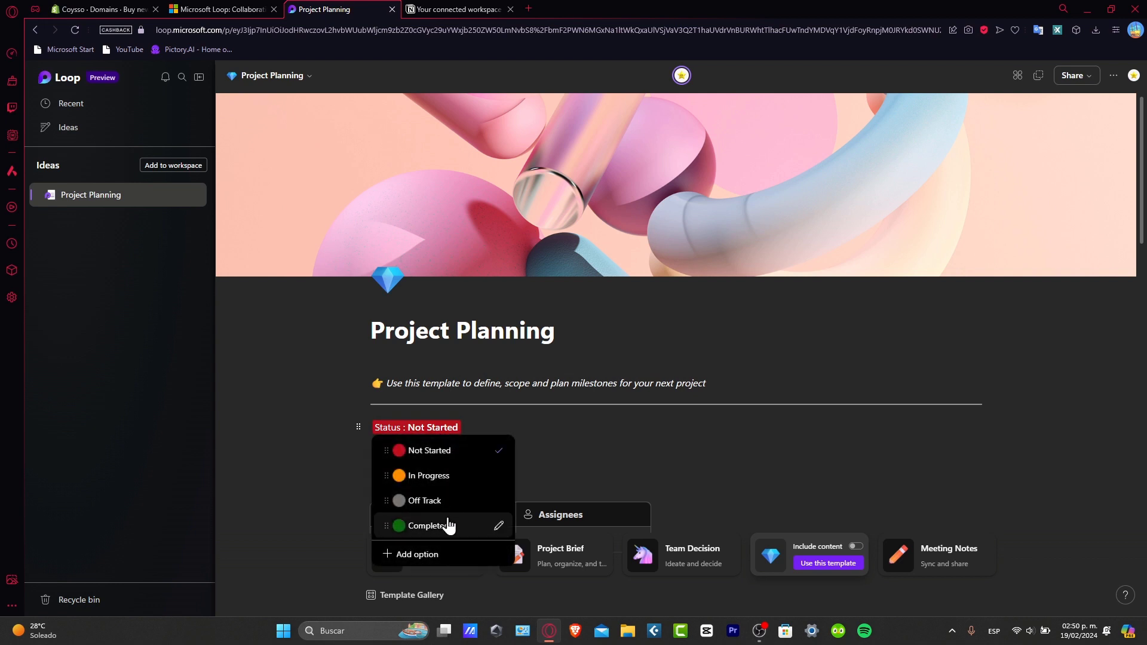
{"action": "left_click", "coordinate": [459, 476]}
{"action": "left_click", "coordinate": [526, 399]}
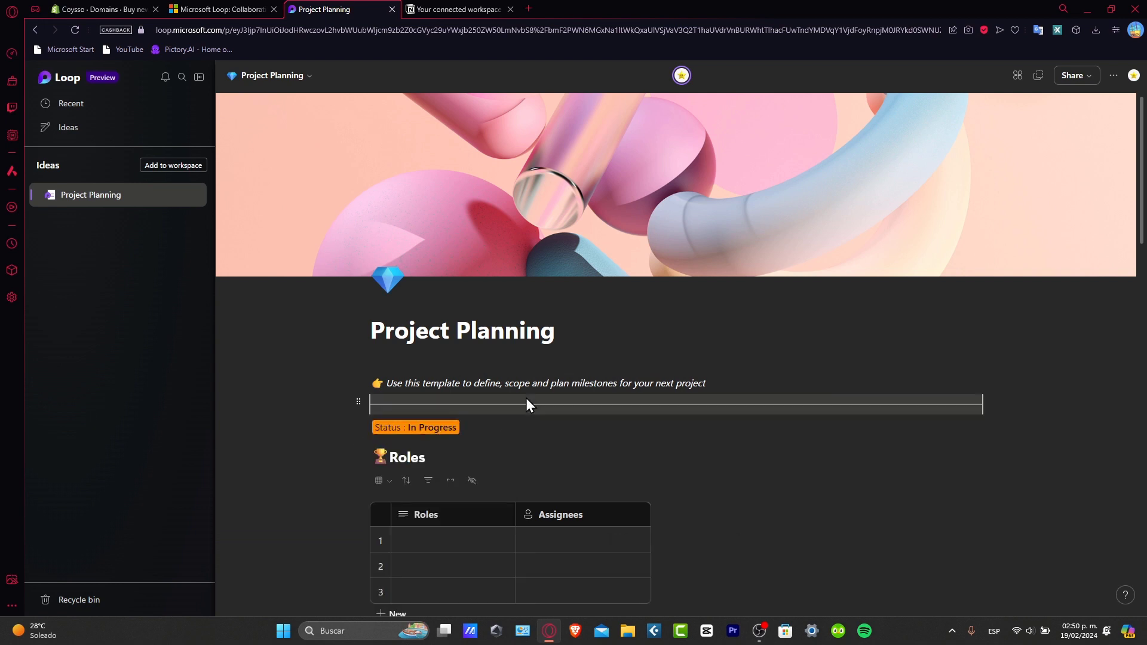
{"action": "key", "text": "Delete"}
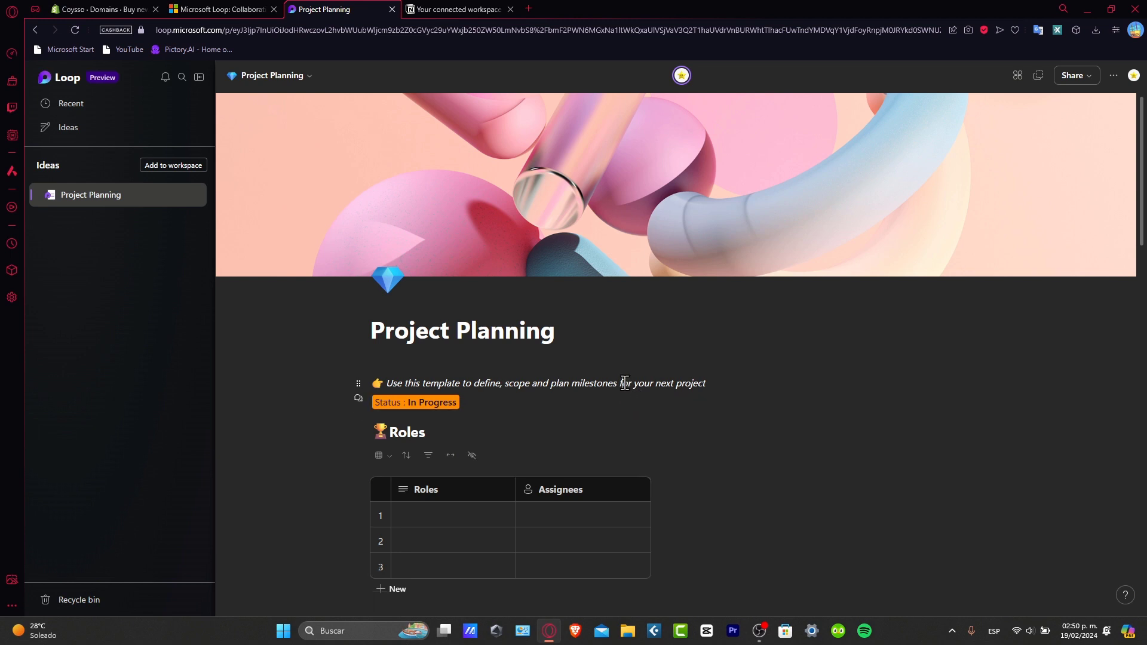
{"action": "triple_click", "coordinate": [625, 382]}
{"action": "key", "text": "BackSpace"}
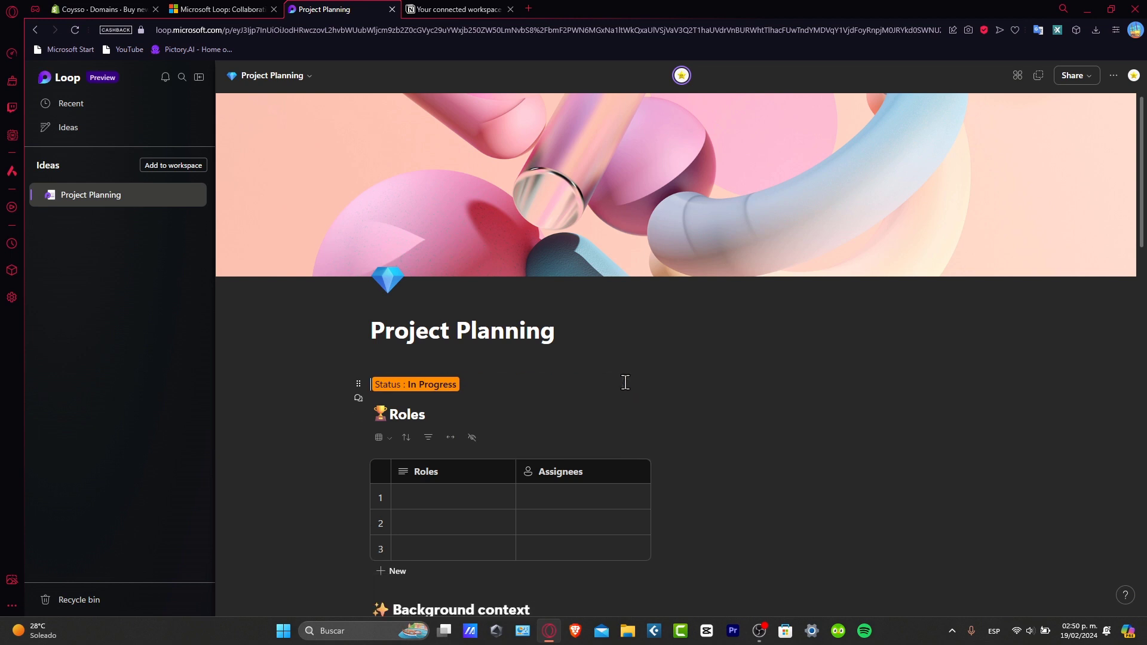
- Retitle the template page 'Home Updates'
{"action": "triple_click", "coordinate": [483, 325]}
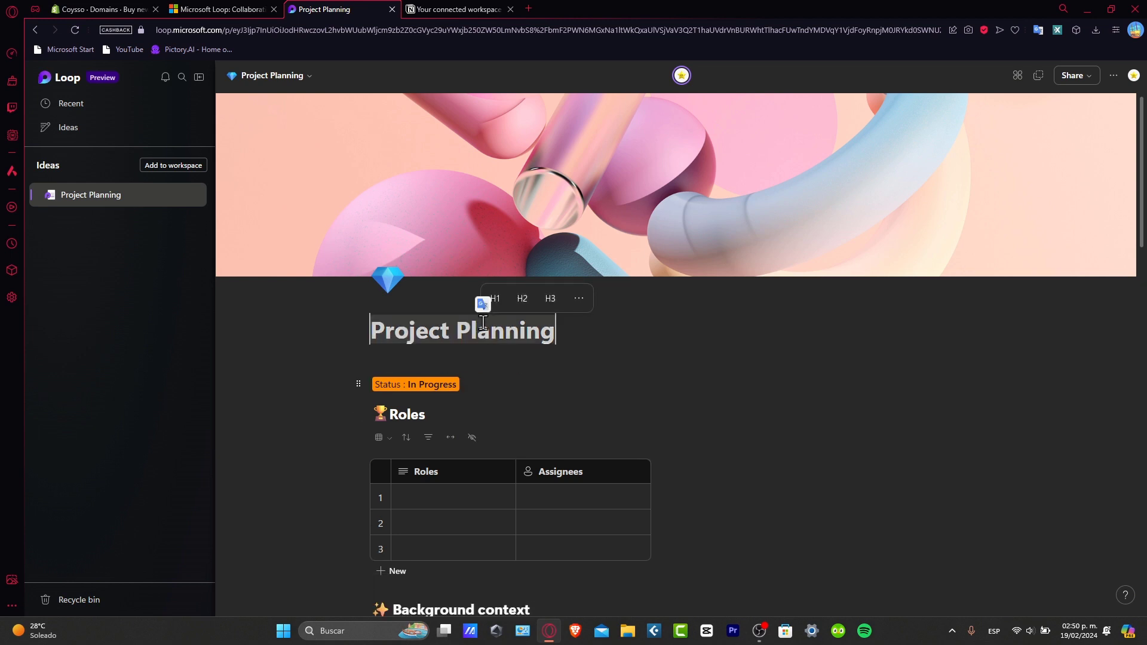
{"action": "type", "text": "W"}
{"action": "key", "text": "BackSpace"}
{"action": "type", "text": "Home "}
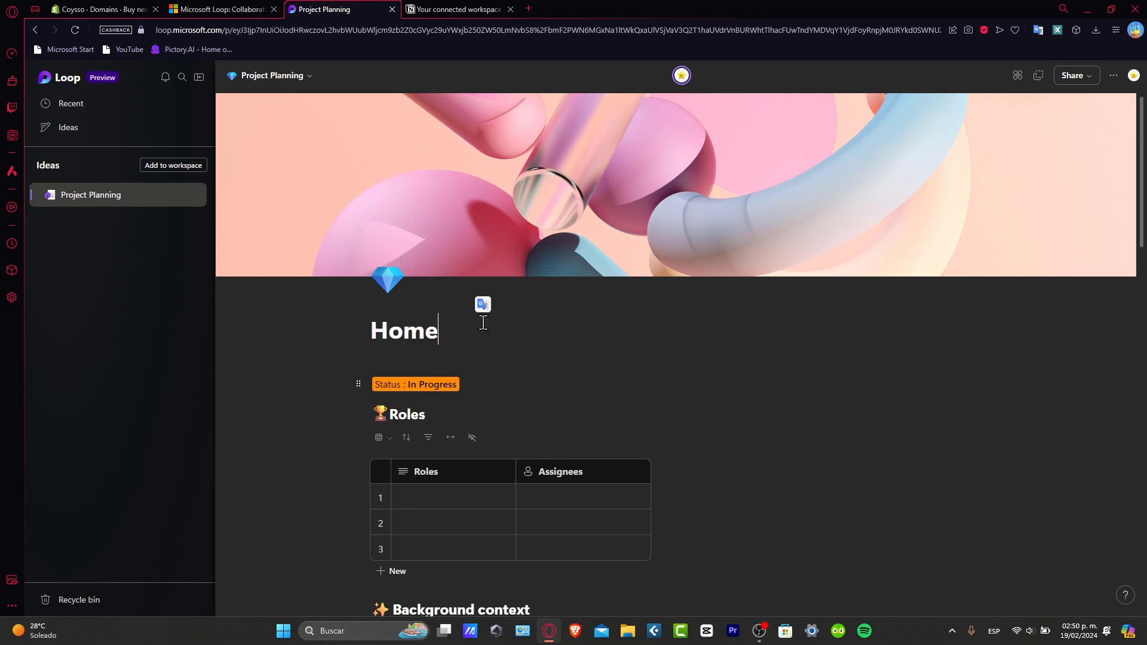
{"action": "type", "text": "Updates"}
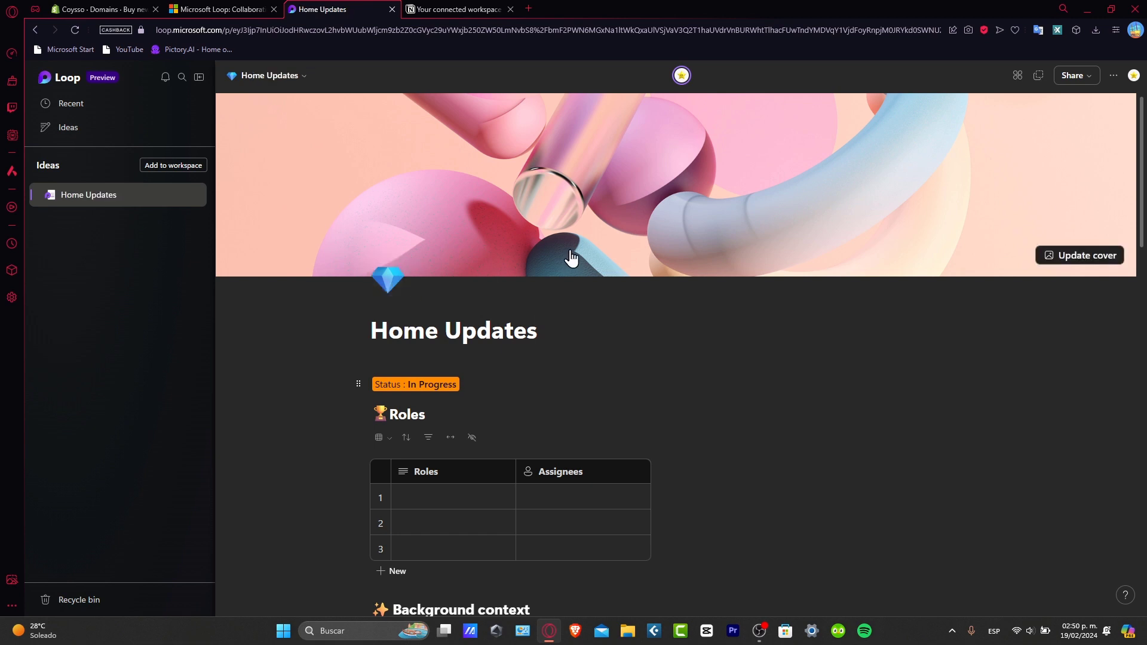
- Replace the page cover with the last Abstract image
{"action": "left_click", "coordinate": [622, 269]}
{"action": "left_click", "coordinate": [696, 346]}
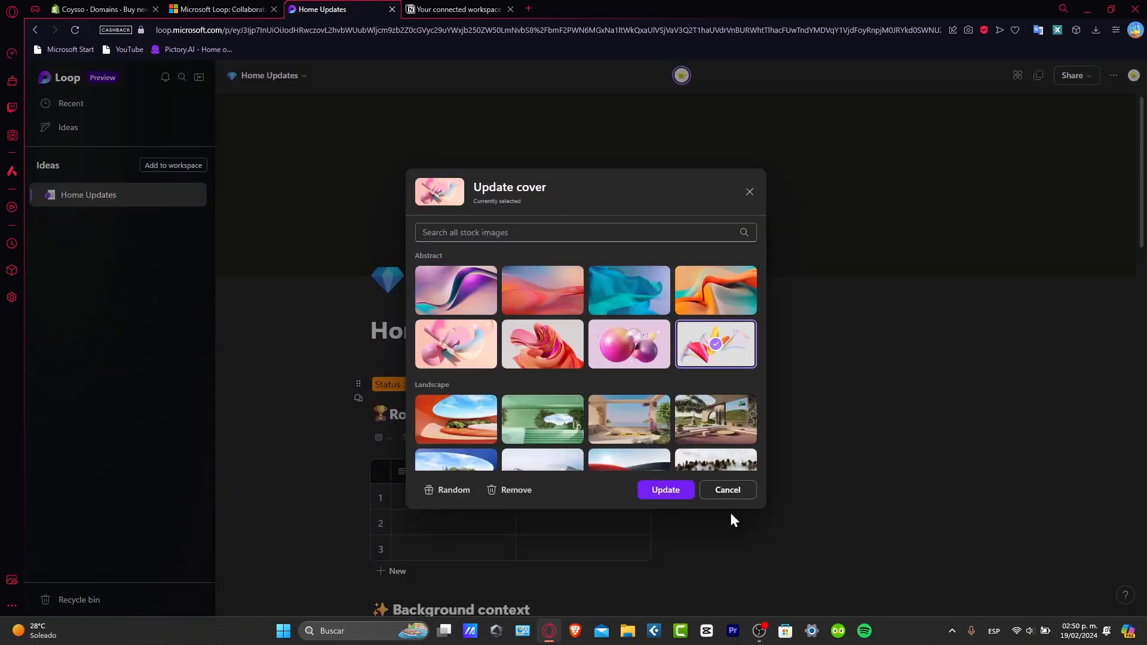
{"action": "left_click", "coordinate": [688, 493]}
{"action": "scroll", "coordinate": [710, 463], "scroll_direction": "down", "scroll_amount": 3}
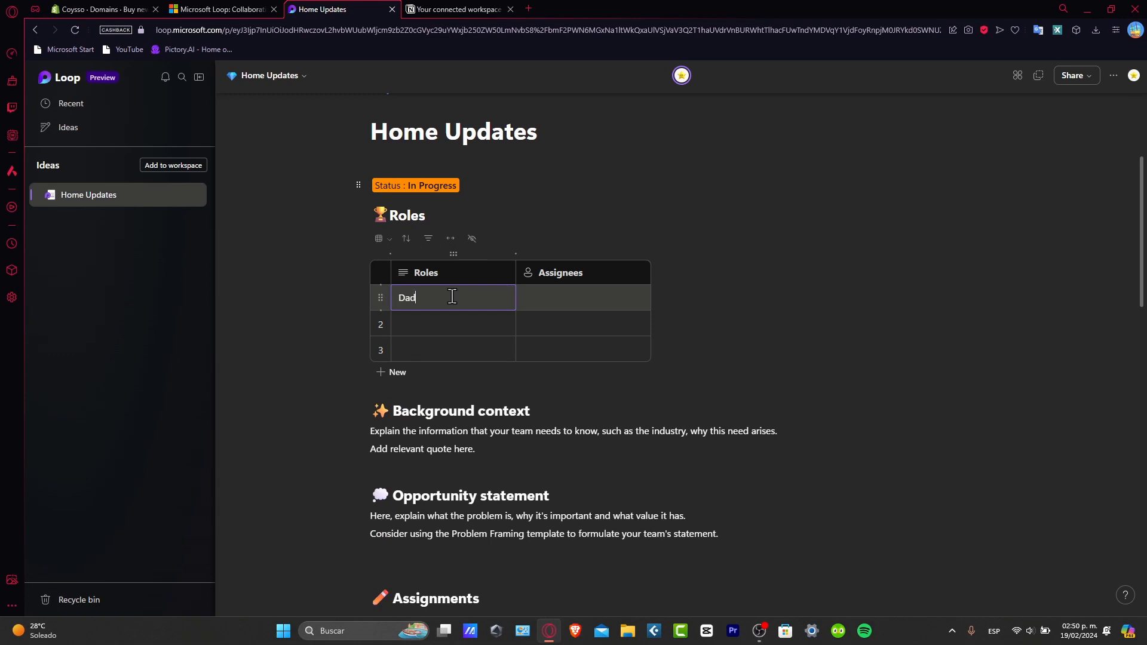
- Fill the second and third Roles rows with Mother and Broher
{"action": "left_click", "coordinate": [472, 323]}
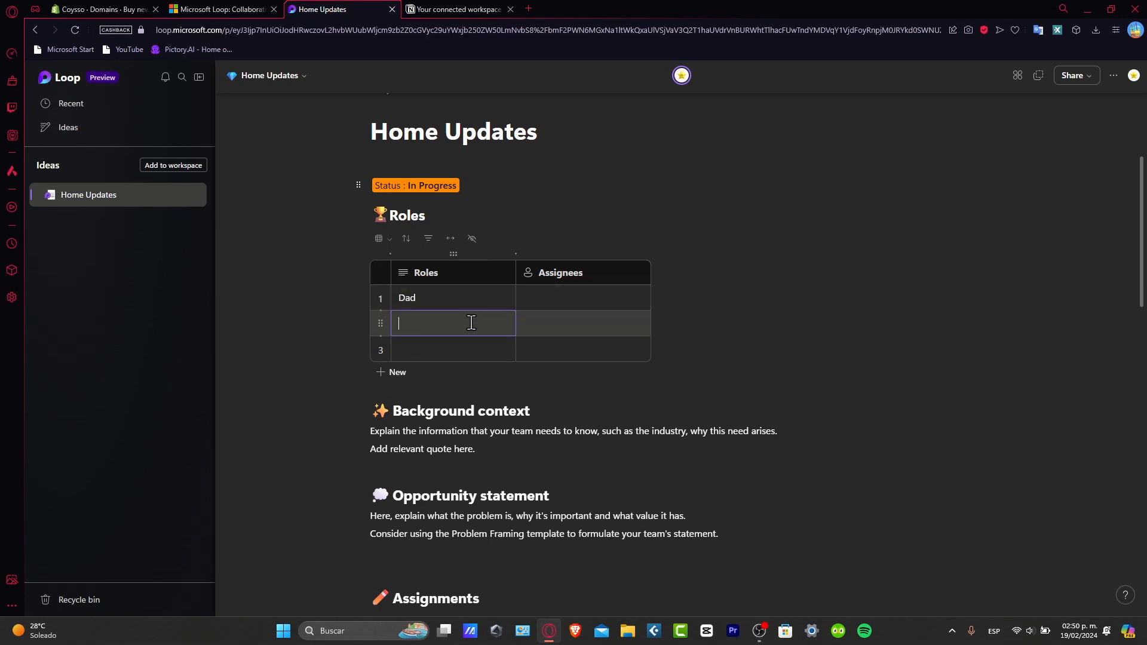
{"action": "left_click", "coordinate": [487, 353]}
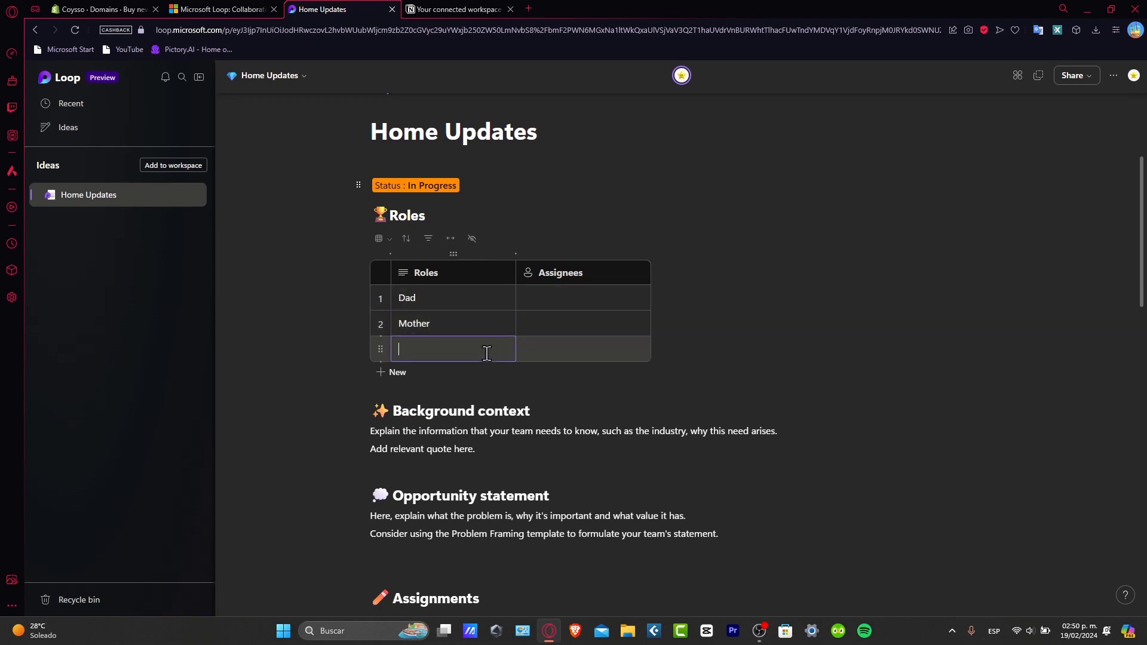
{"action": "type", "text": "Broher"}
- Scroll down to Relevant links and start editing its placeholder text
{"action": "scroll", "coordinate": [487, 353], "scroll_direction": "down", "scroll_amount": 6}
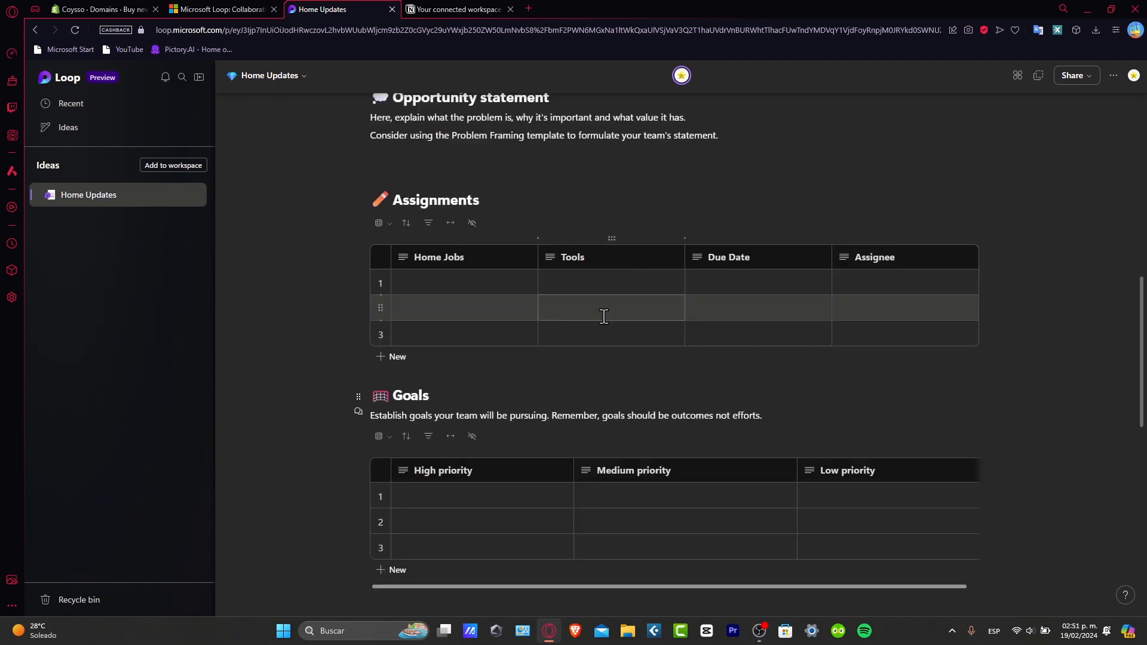
{"action": "scroll", "coordinate": [601, 314], "scroll_direction": "down", "scroll_amount": 3}
{"action": "scroll", "coordinate": [600, 311], "scroll_direction": "down", "scroll_amount": 3}
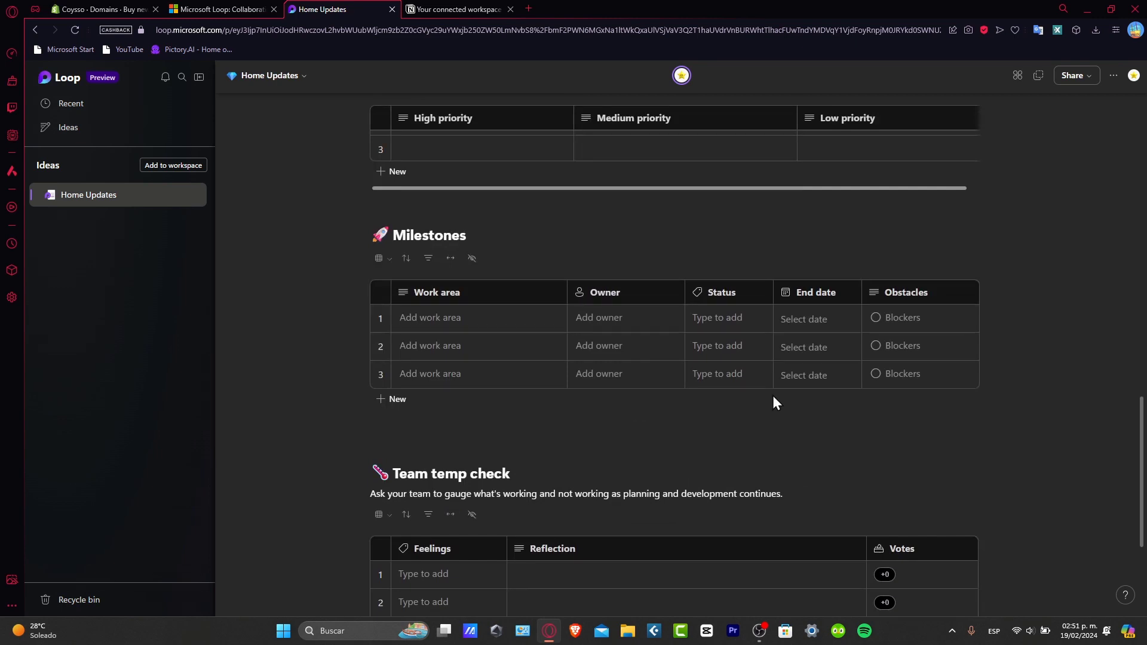
{"action": "scroll", "coordinate": [512, 470], "scroll_direction": "down", "scroll_amount": 3}
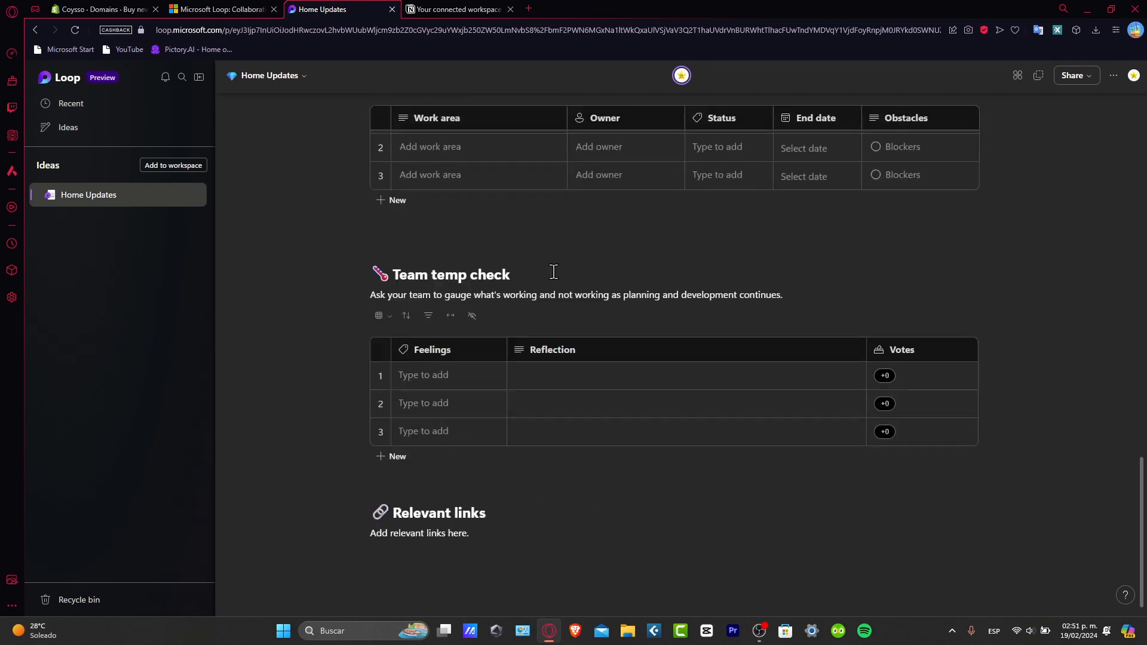
{"action": "scroll", "coordinate": [559, 481], "scroll_direction": "down", "scroll_amount": 1}
{"action": "left_click", "coordinate": [496, 518]}
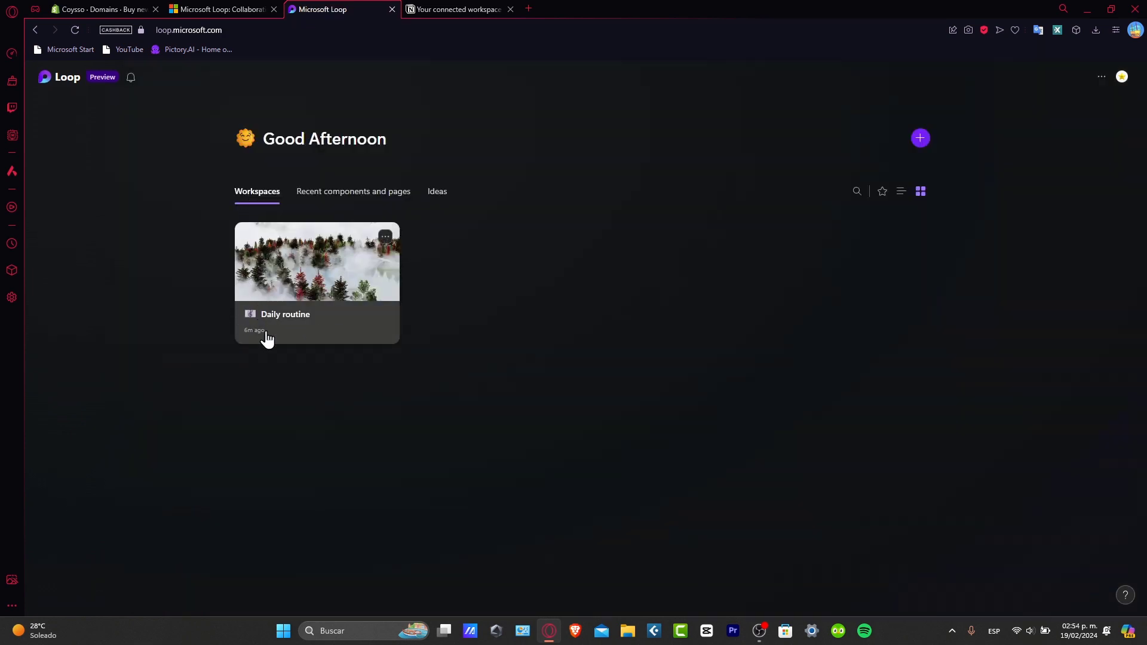
- Start a new Loop workspace, then switch to the Microsoft Loop product page tab
{"action": "left_click", "coordinate": [925, 143]}
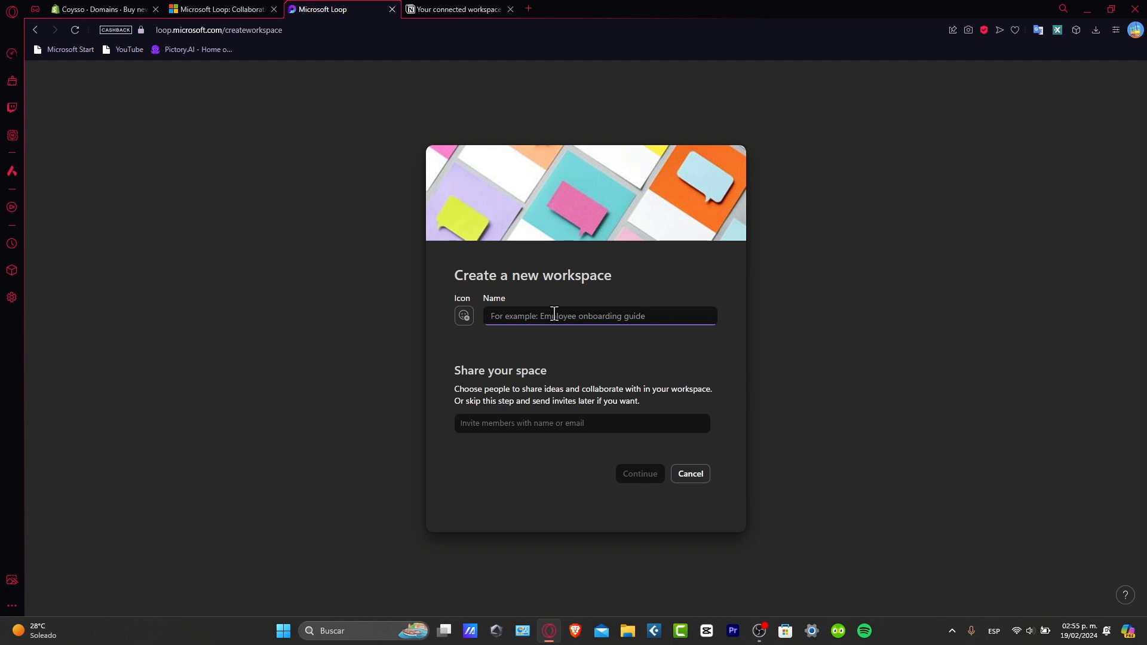
{"action": "key", "text": "ctrl+shift+Tab"}
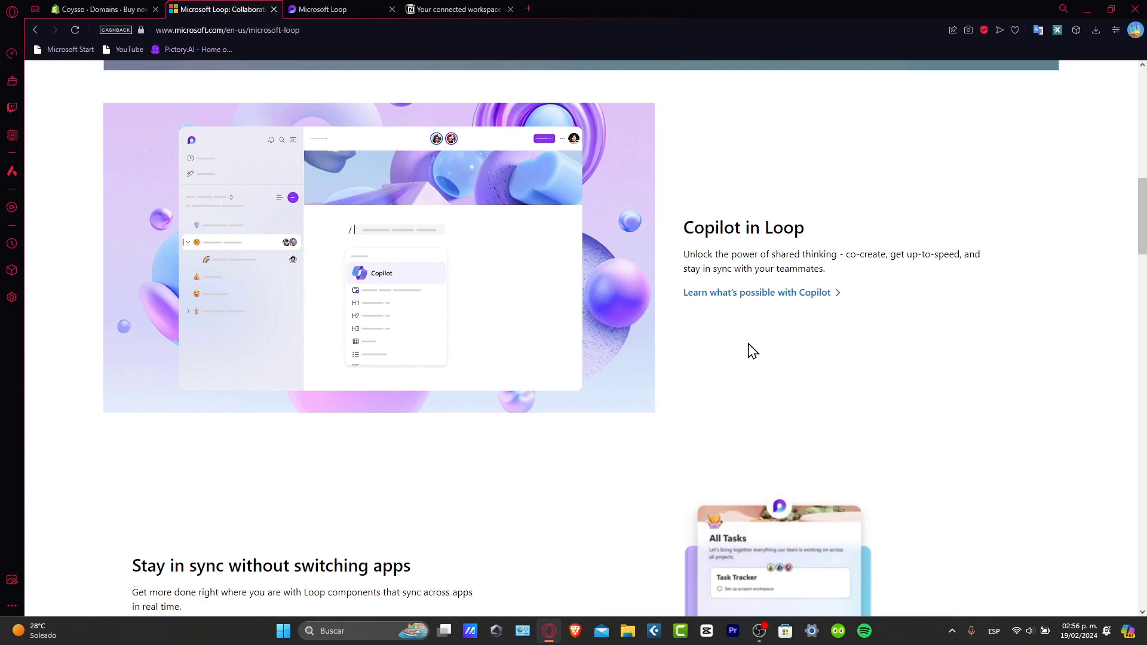
- Show the Microsoft 365 For home plan prices billed monthly
{"action": "scroll", "coordinate": [752, 350], "scroll_direction": "down", "scroll_amount": 3}
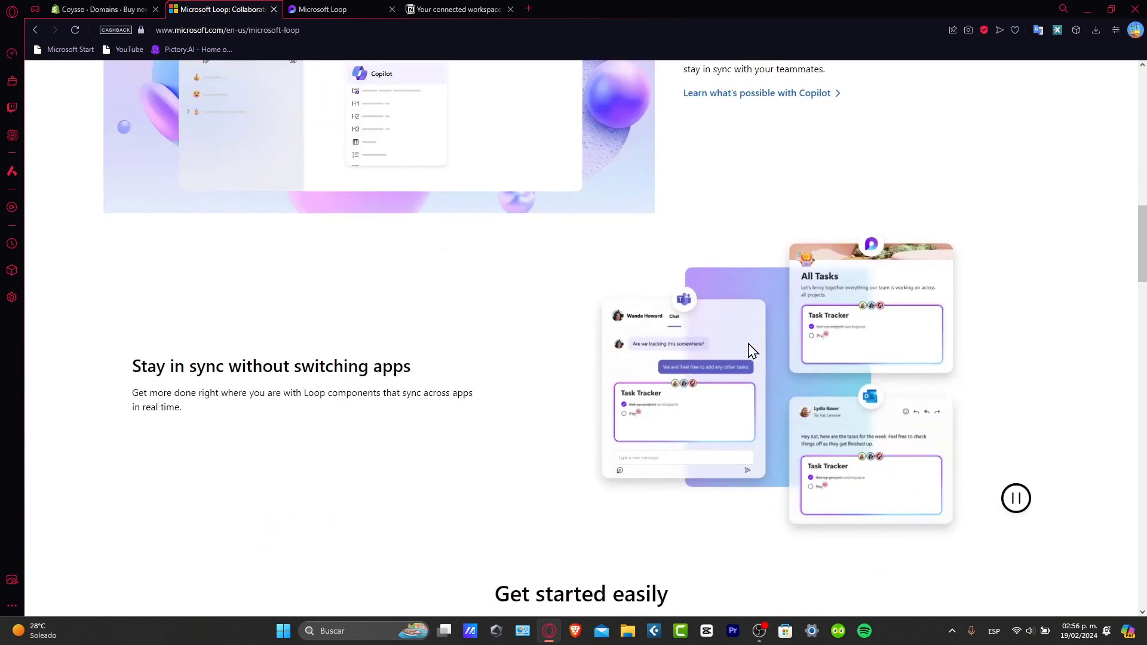
{"action": "scroll", "coordinate": [752, 351], "scroll_direction": "down", "scroll_amount": 6}
{"action": "scroll", "coordinate": [748, 343], "scroll_direction": "up", "scroll_amount": 15}
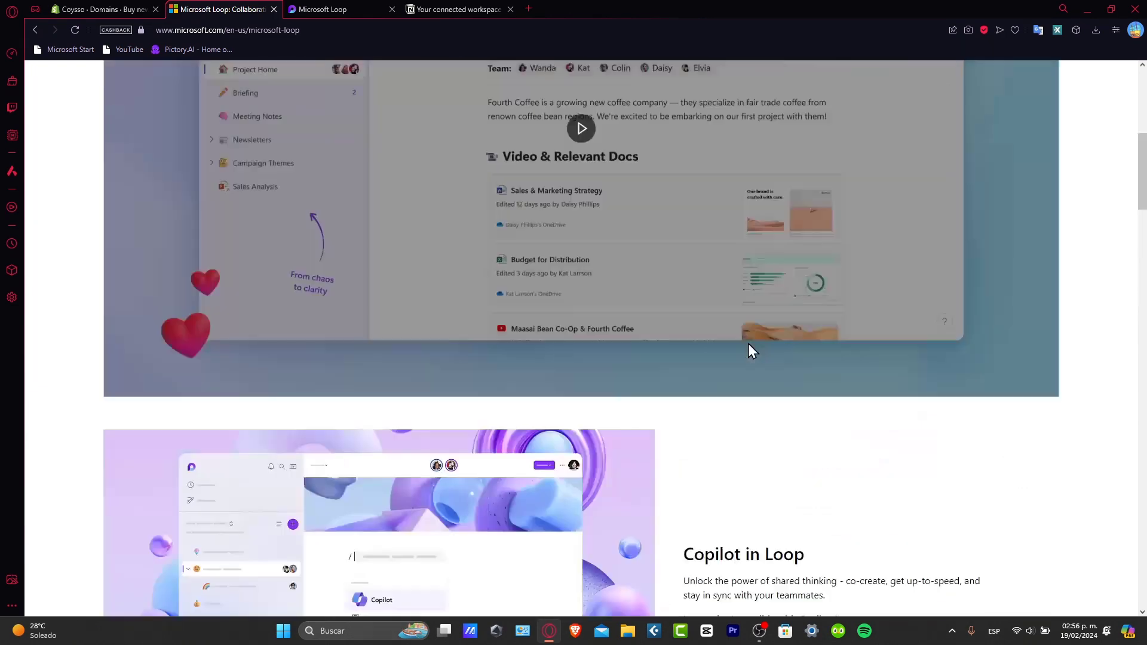
{"action": "left_click", "coordinate": [615, 290]}
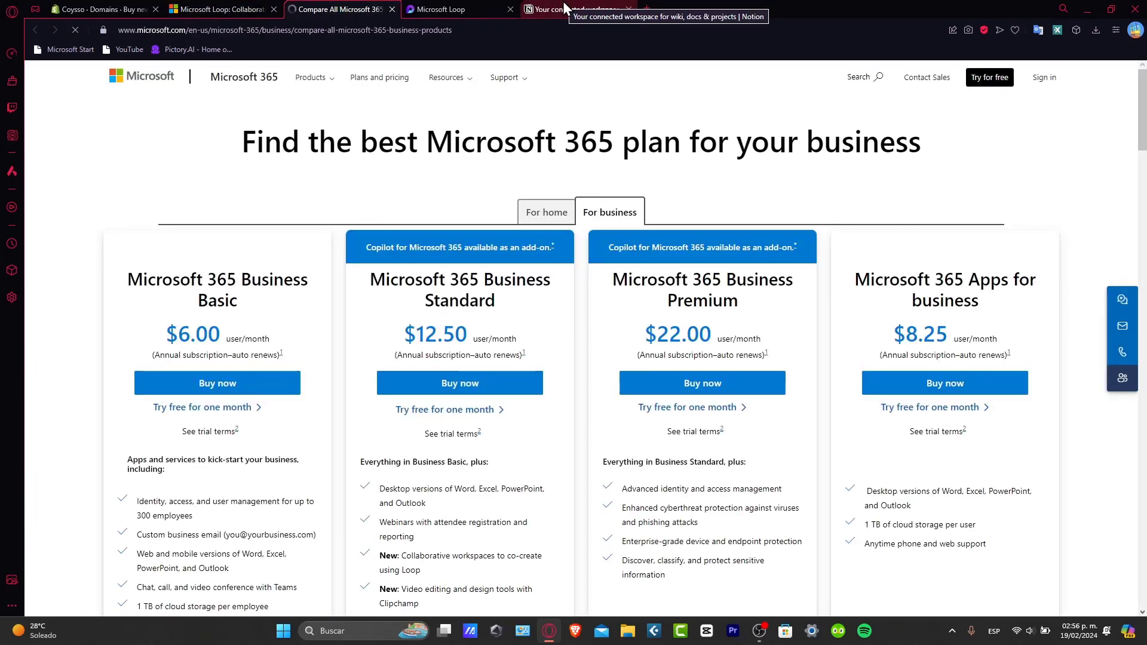
{"action": "left_click", "coordinate": [528, 221]}
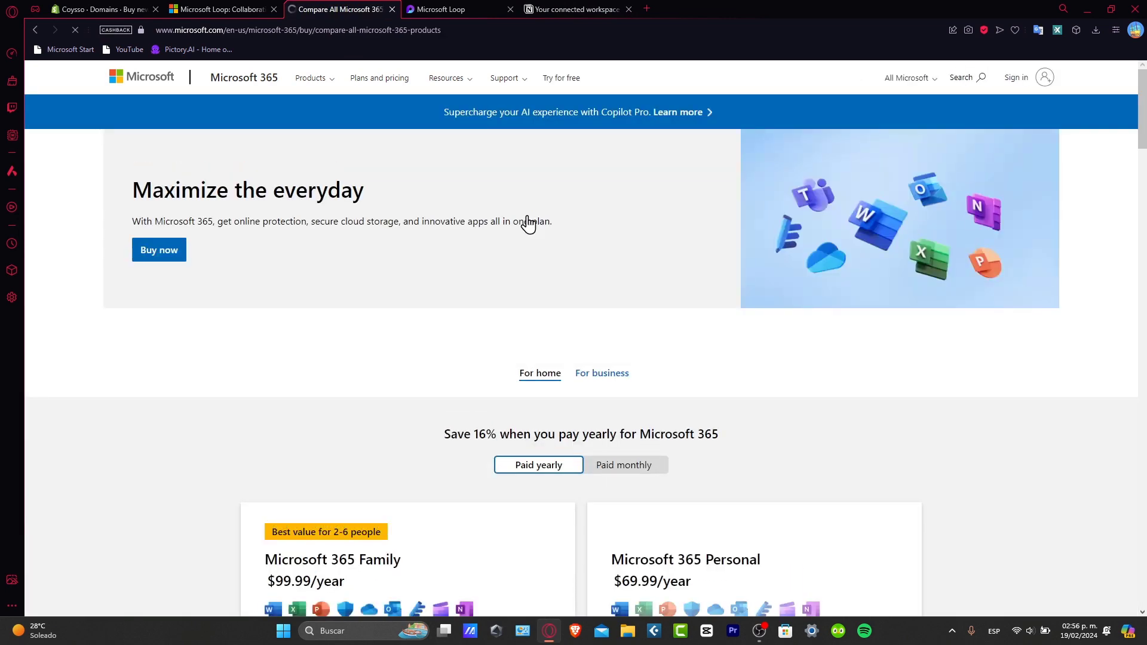
{"action": "scroll", "coordinate": [532, 230], "scroll_direction": "down", "scroll_amount": 3}
{"action": "left_click", "coordinate": [597, 275]}
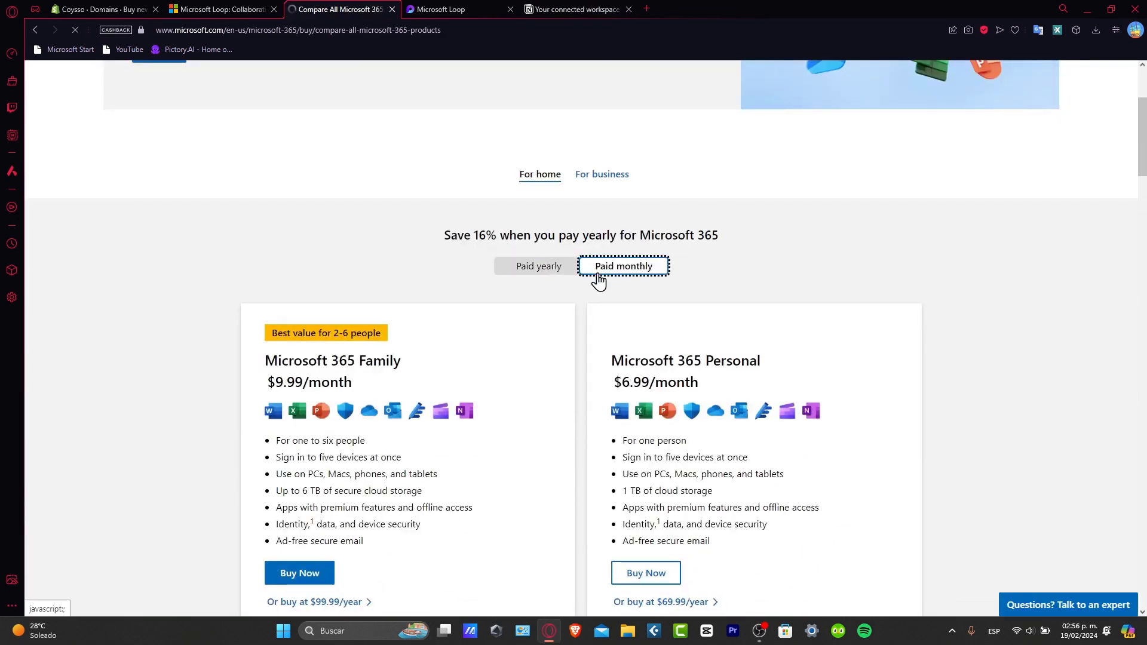
- Open the Copilot Pro plan and pricing page, listing $20.00 user/month
{"action": "scroll", "coordinate": [607, 329], "scroll_direction": "down", "scroll_amount": 3}
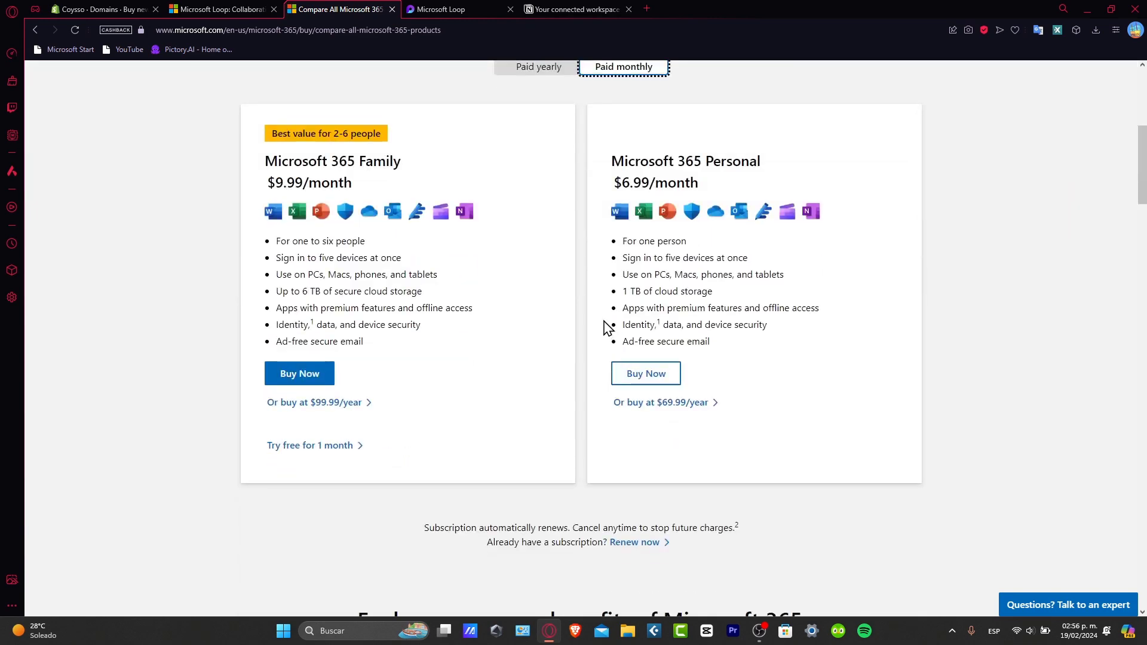
{"action": "scroll", "coordinate": [604, 327], "scroll_direction": "up", "scroll_amount": 6}
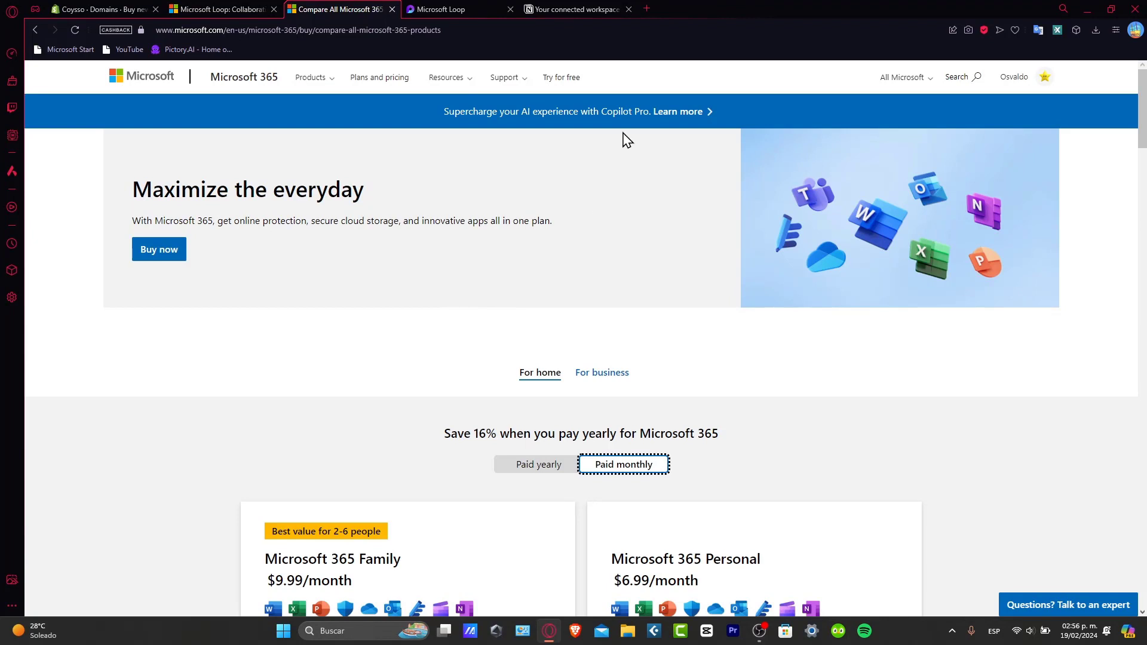
{"action": "left_click", "coordinate": [672, 113]}
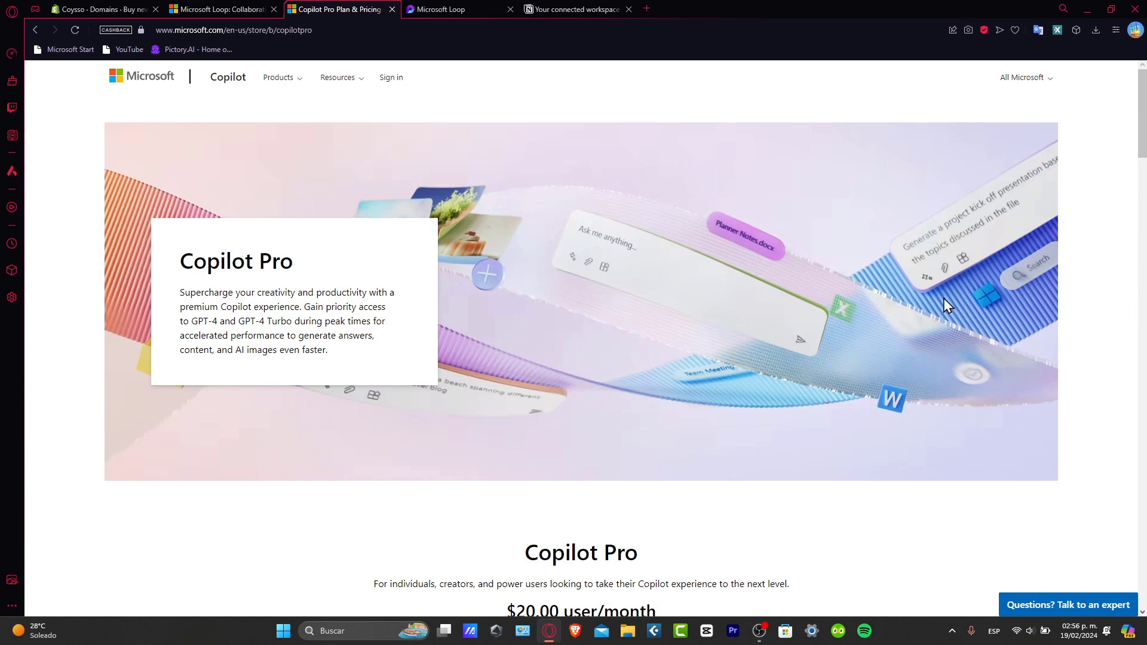
{"action": "scroll", "coordinate": [944, 299], "scroll_direction": "down", "scroll_amount": 3}
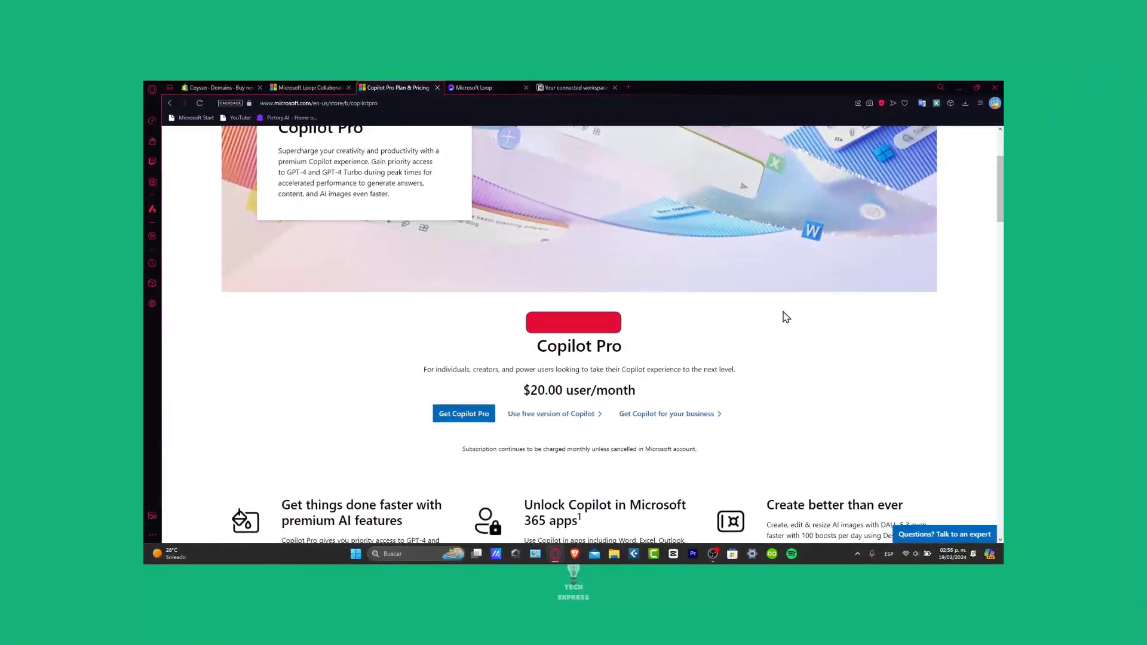
- Close the Notion tab, leaving Loop's blank Create a new workspace dialog showing
{"action": "scroll", "coordinate": [448, 322], "scroll_direction": "up", "scroll_amount": 3}
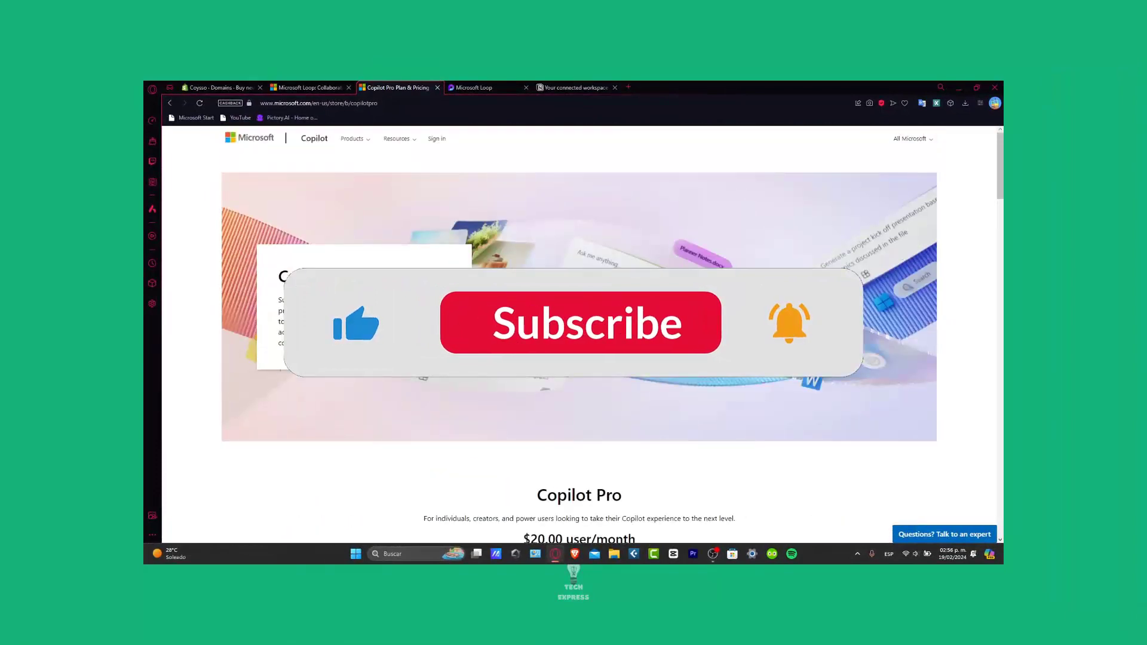
{"action": "left_click", "coordinate": [471, 85]}
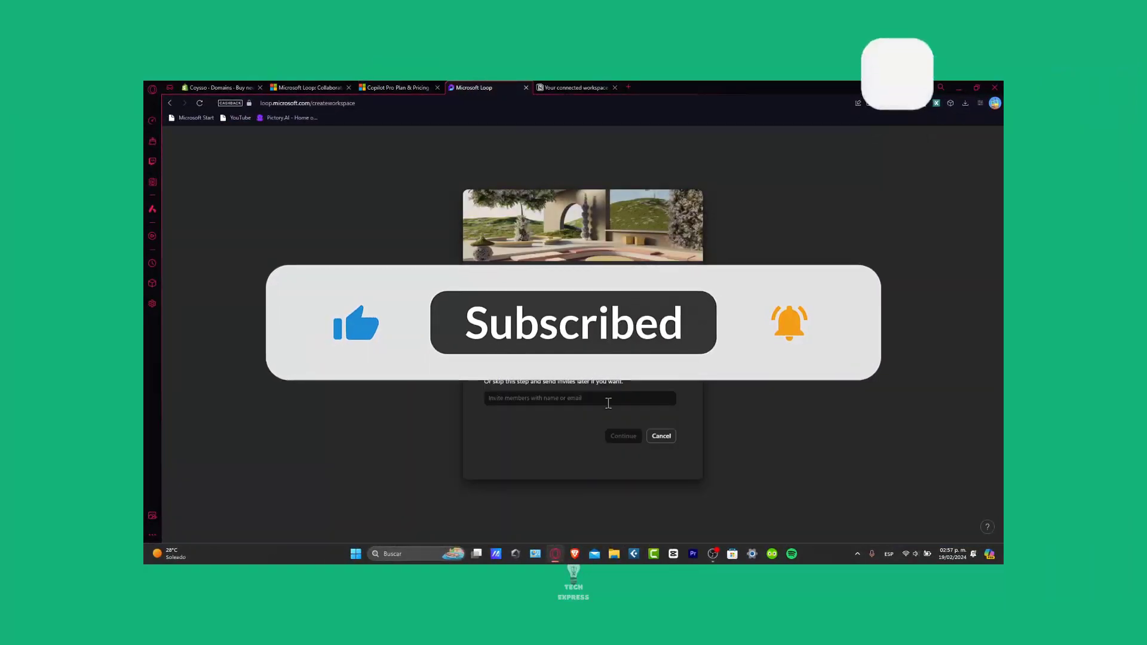
{"action": "left_click", "coordinate": [557, 87]}
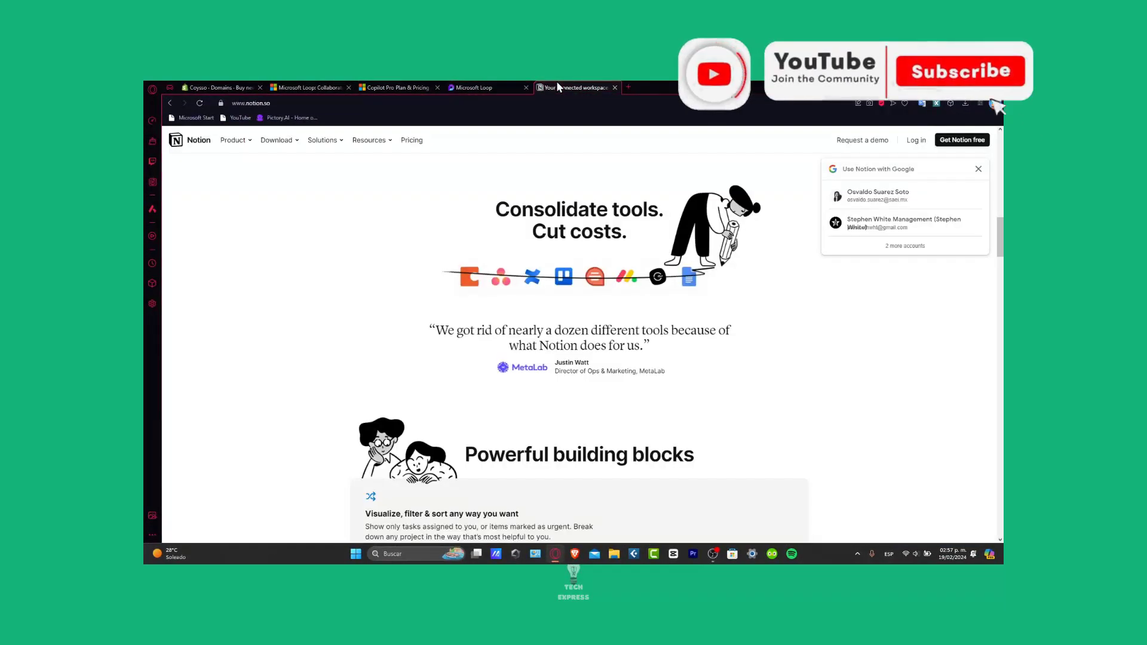
{"action": "left_click", "coordinate": [616, 87]}
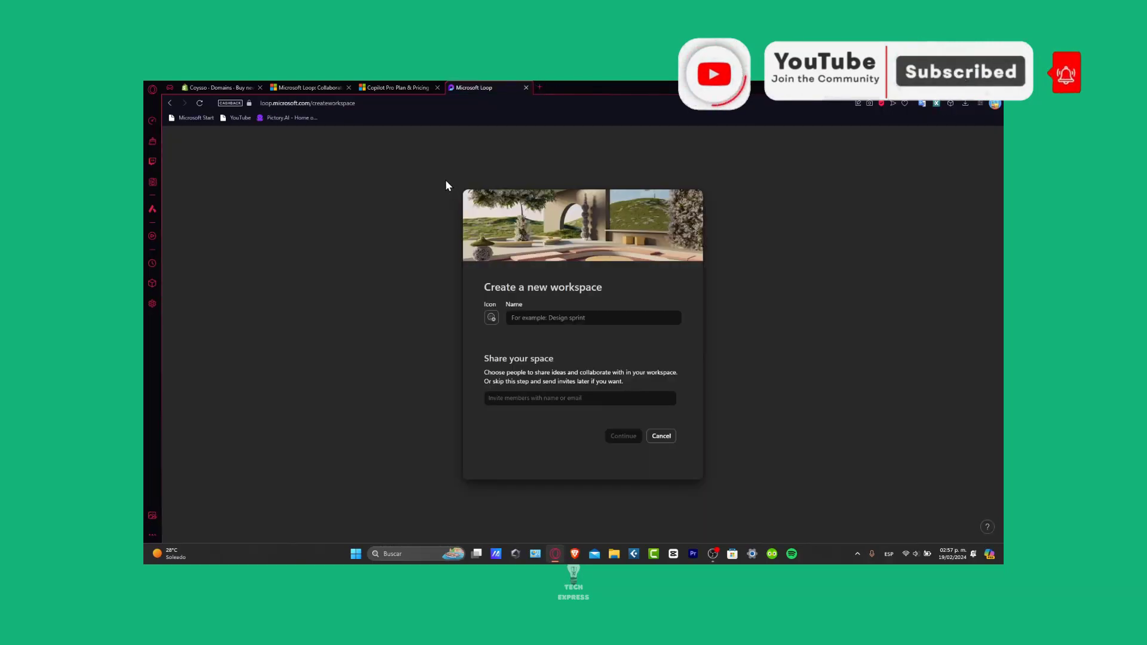